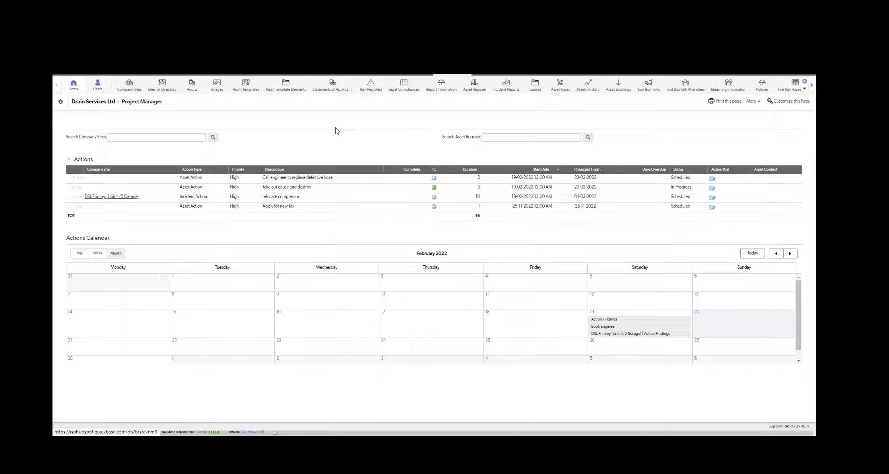
Filter the asset register's Asset Type to Chemicals instead of Air Conditioning Units, listing 44 assets.
click(475, 85)
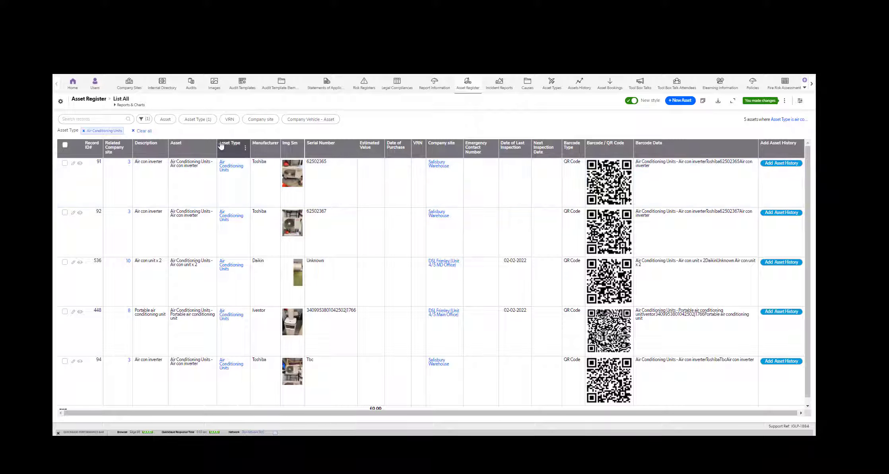
click(201, 119)
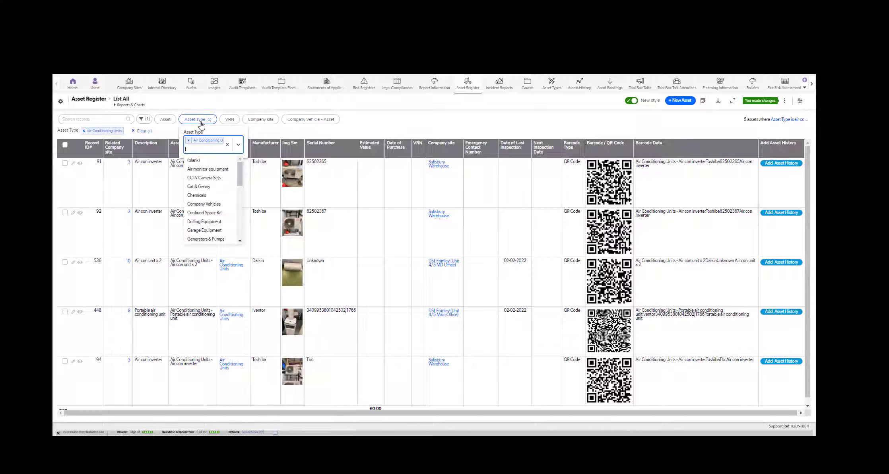
click(200, 195)
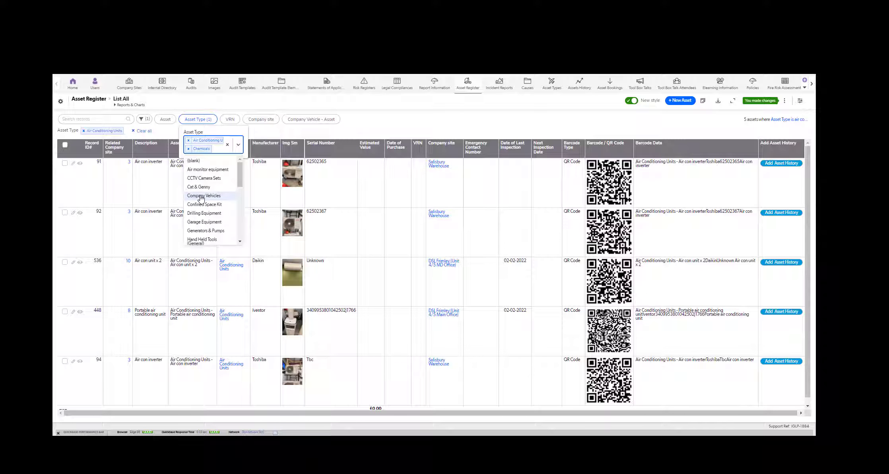
click(189, 141)
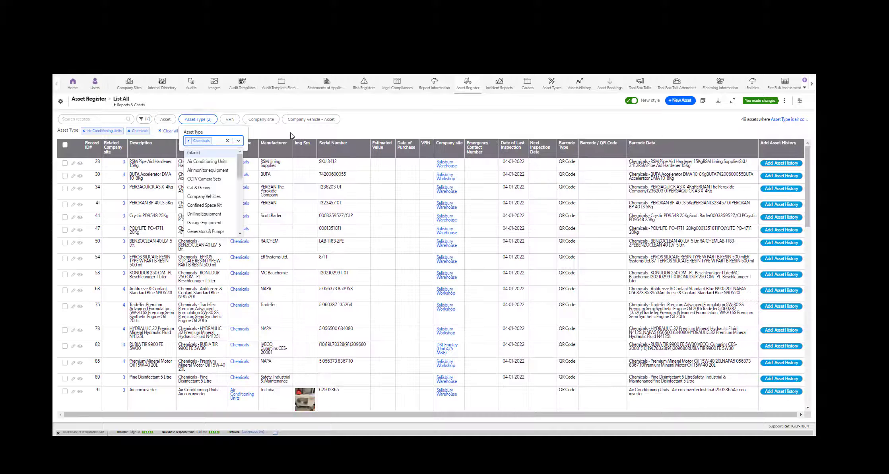
click(356, 132)
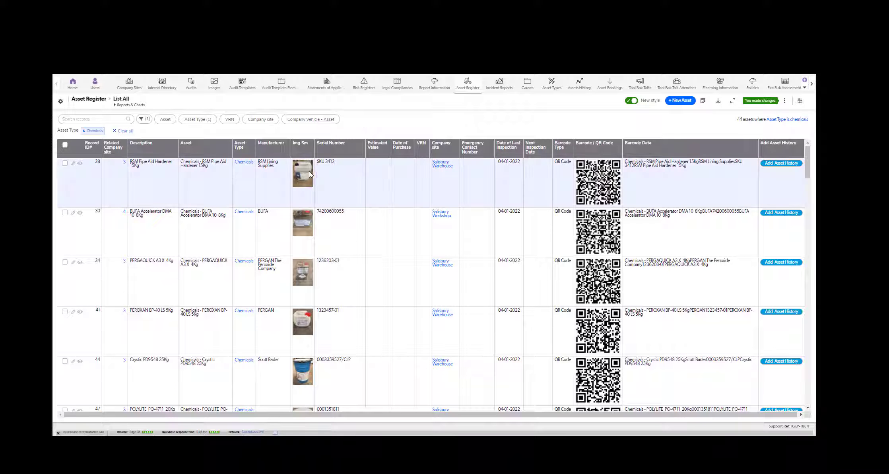
Open and review the record for asset #28, RSM Pipe Aid Hardener 15Kg.
click(80, 164)
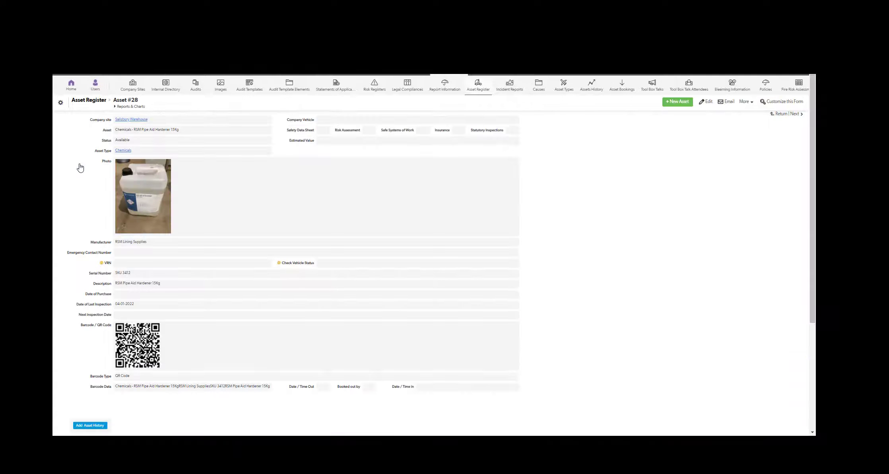
scroll(132, 204, down, 3)
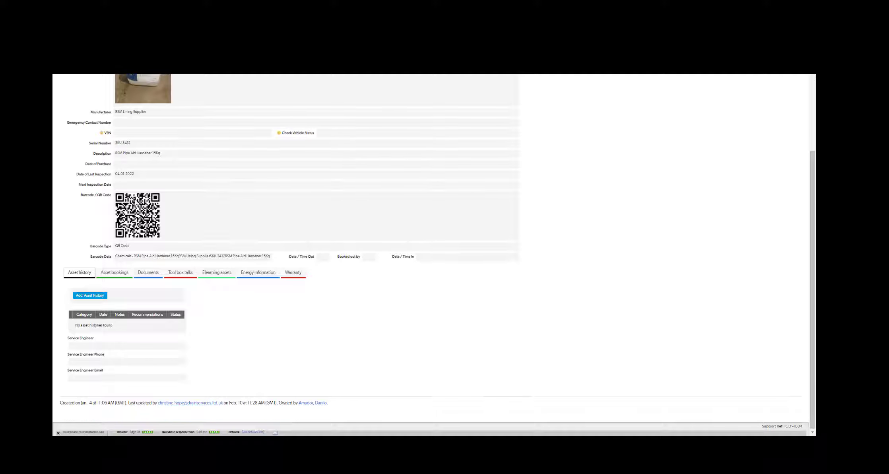
scroll(168, 217, up, 3)
scroll(169, 218, up, 2)
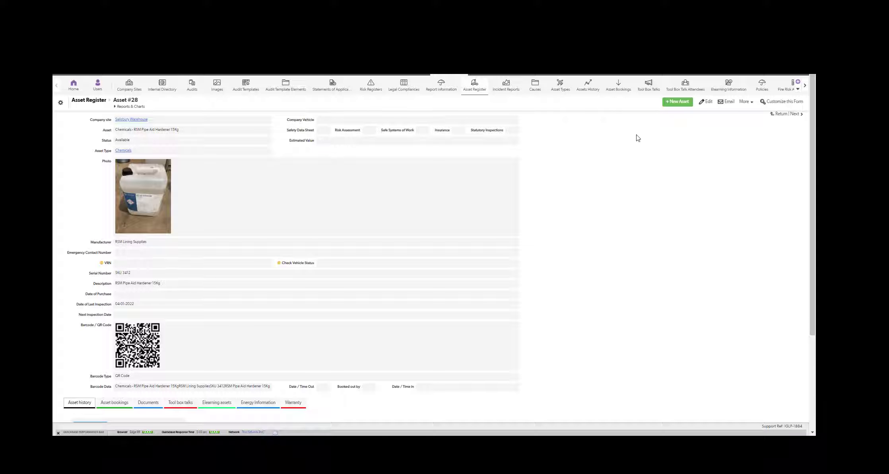
Attach the Aluminium Putty resin safety data sheet and the Doosan lathe risk assessment PDF to asset #28.
click(707, 104)
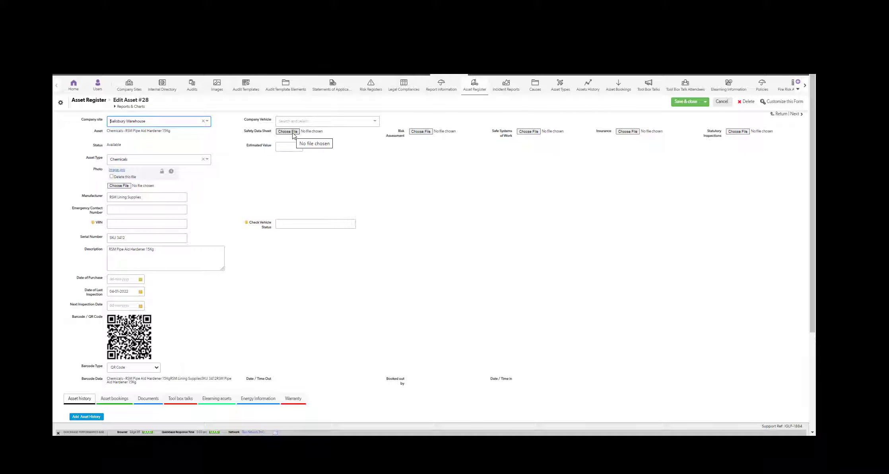
click(292, 133)
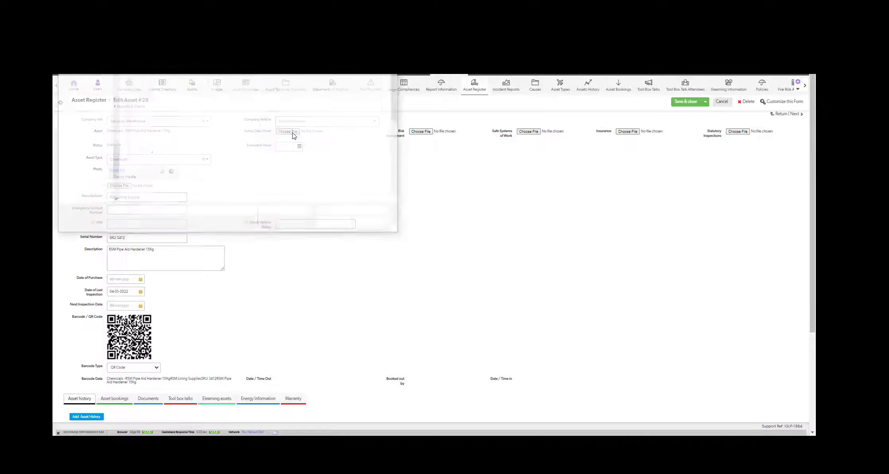
scroll(84, 92, up, 8)
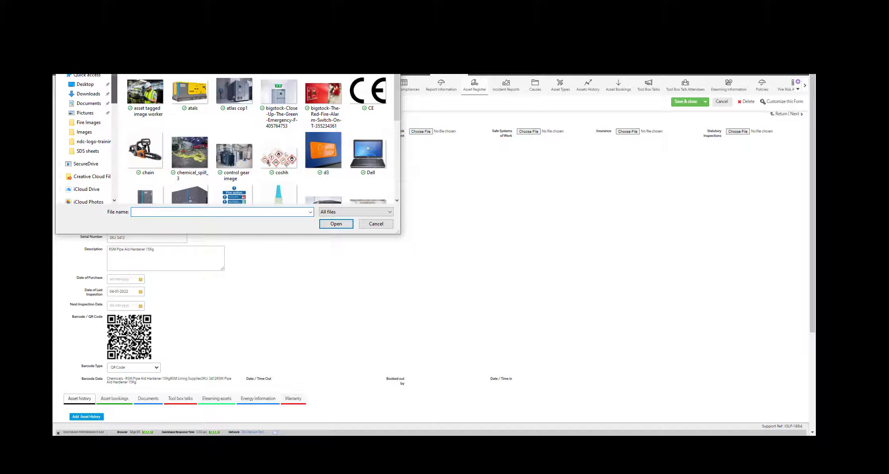
click(84, 85)
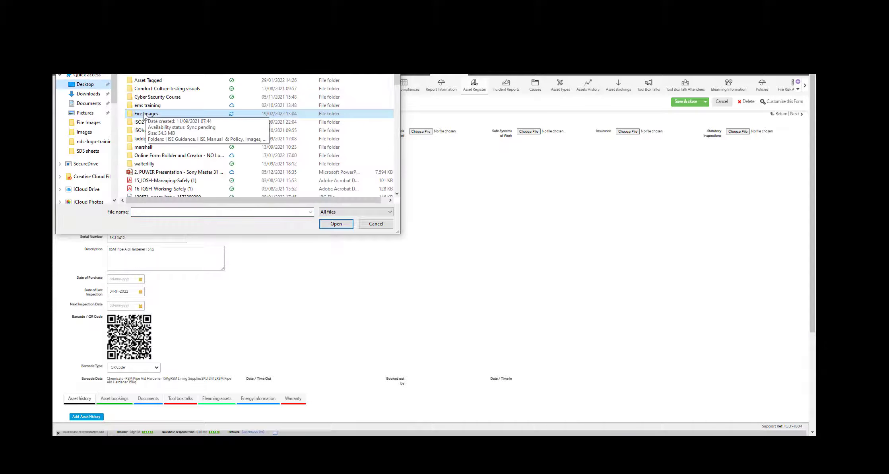
double_click(145, 114)
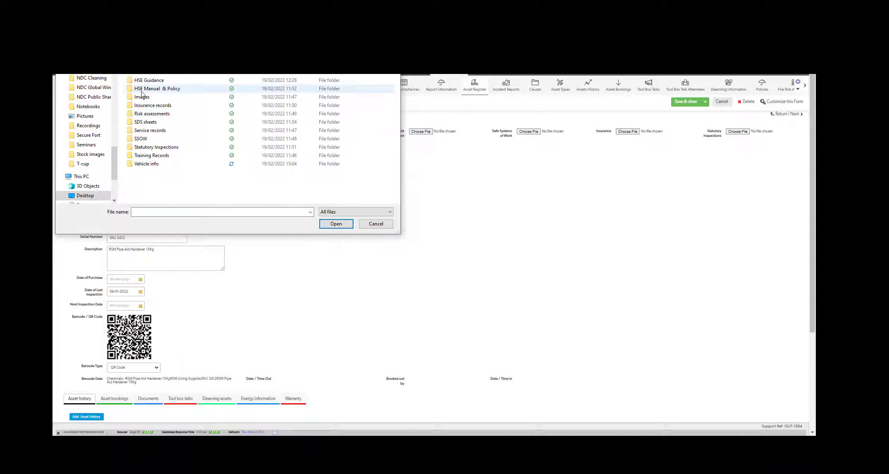
double_click(144, 122)
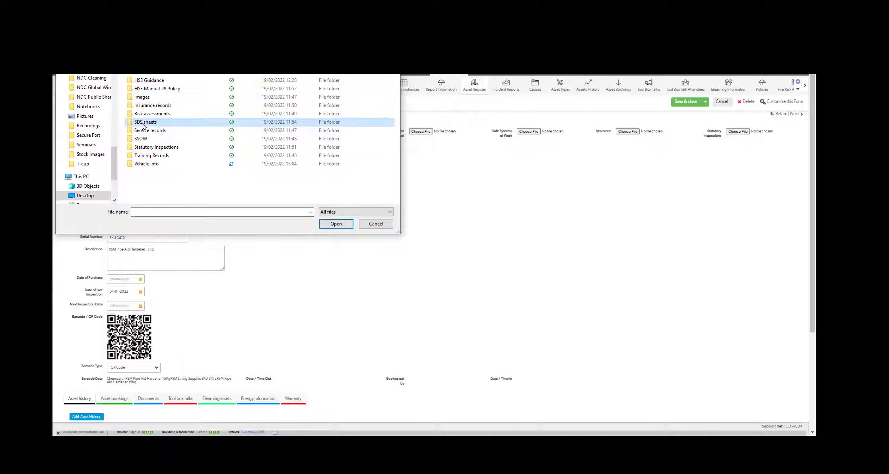
double_click(138, 97)
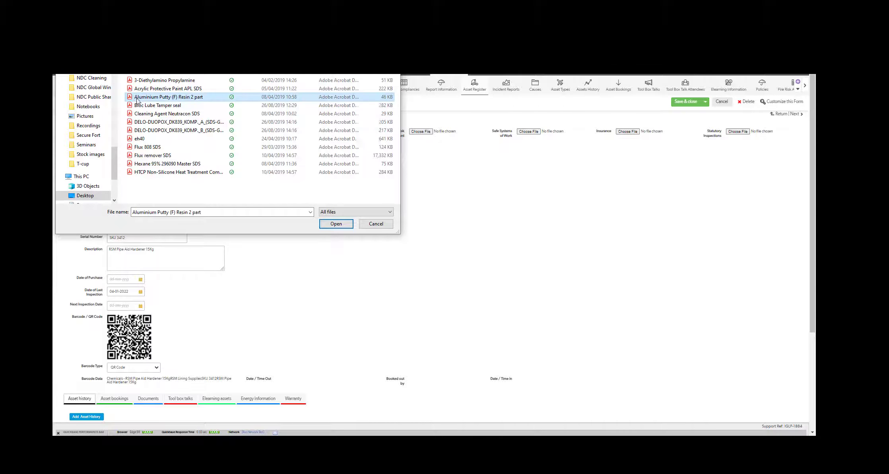
click(420, 131)
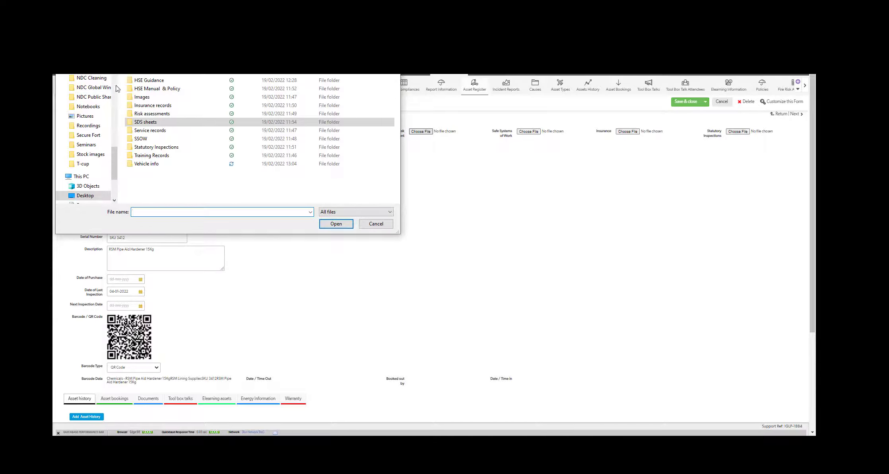
double_click(151, 114)
double_click(163, 89)
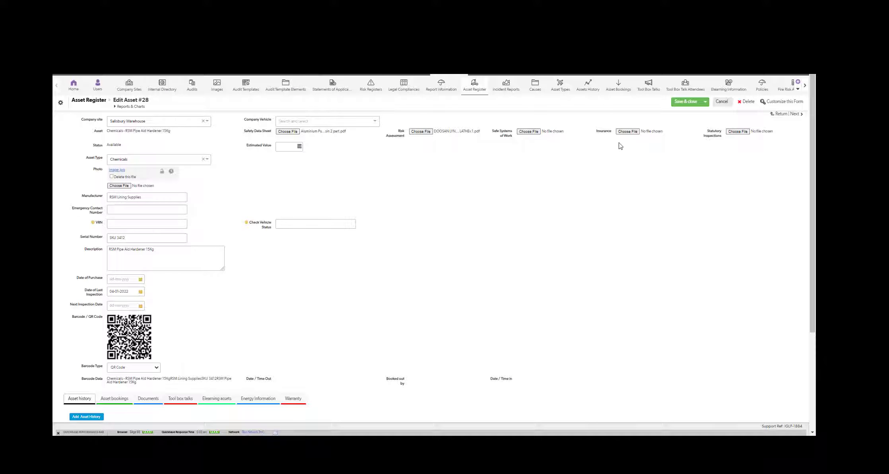
Set the asset's Estimated Value to 80 and save the record.
click(281, 147)
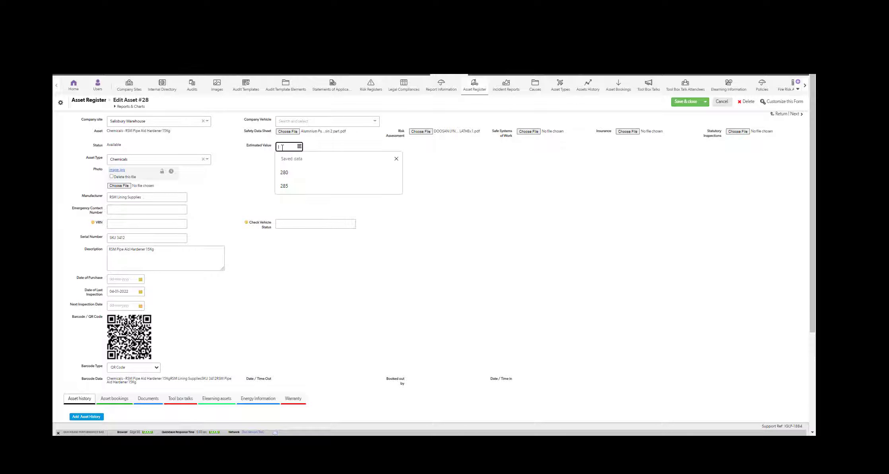
text(80)
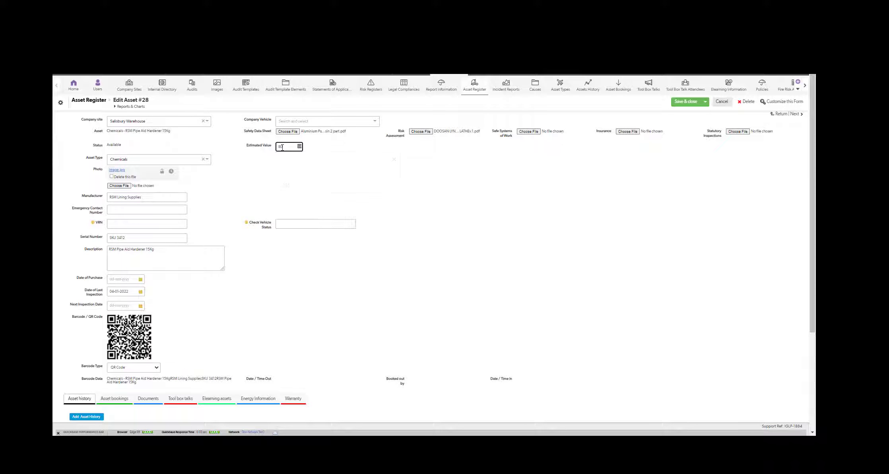
click(277, 183)
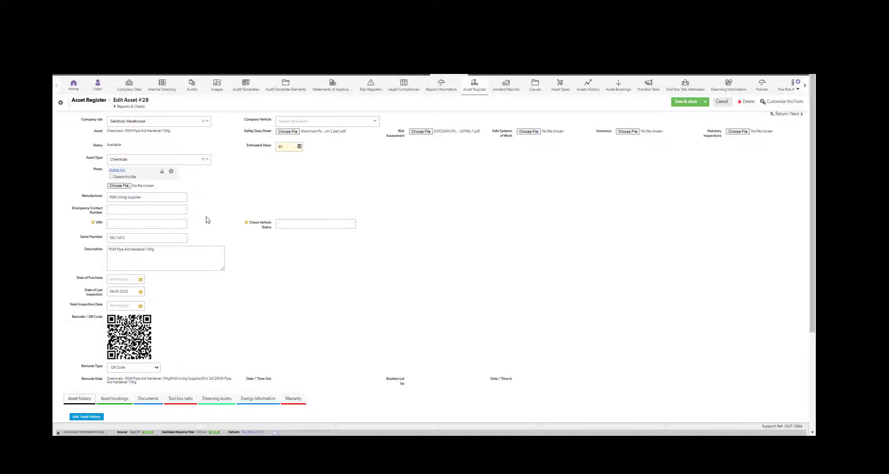
click(130, 212)
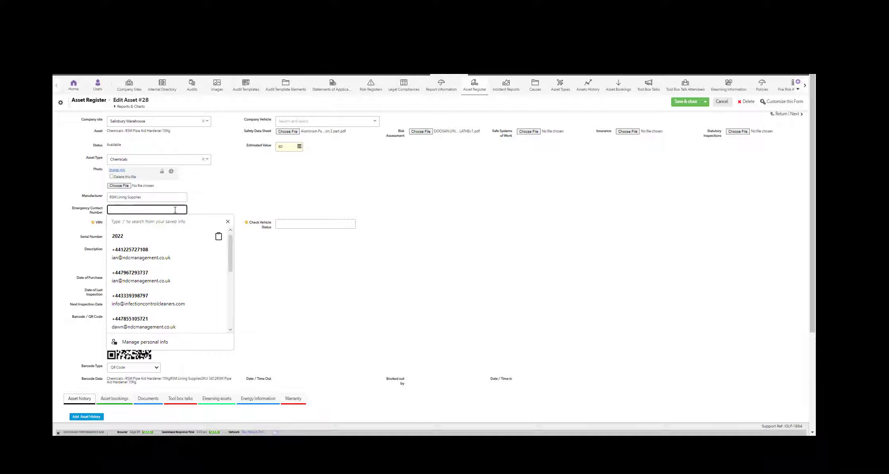
click(684, 102)
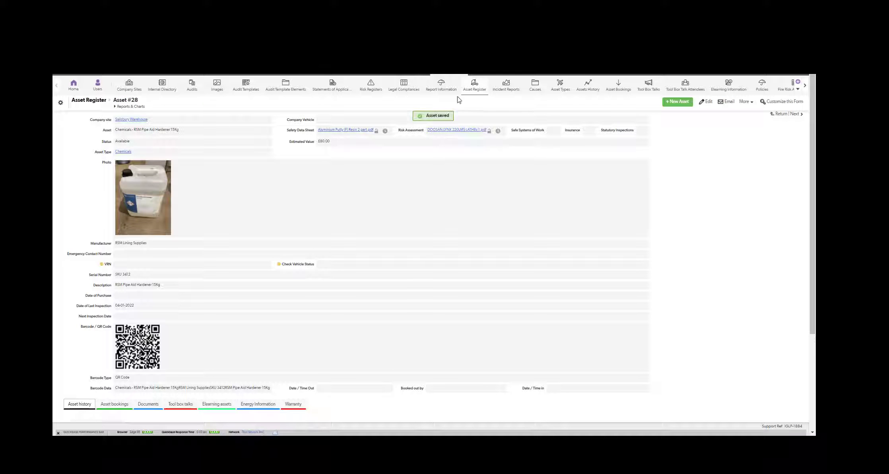
Return to the Chemicals asset list and start a new asset record.
scroll(272, 240, down, 3)
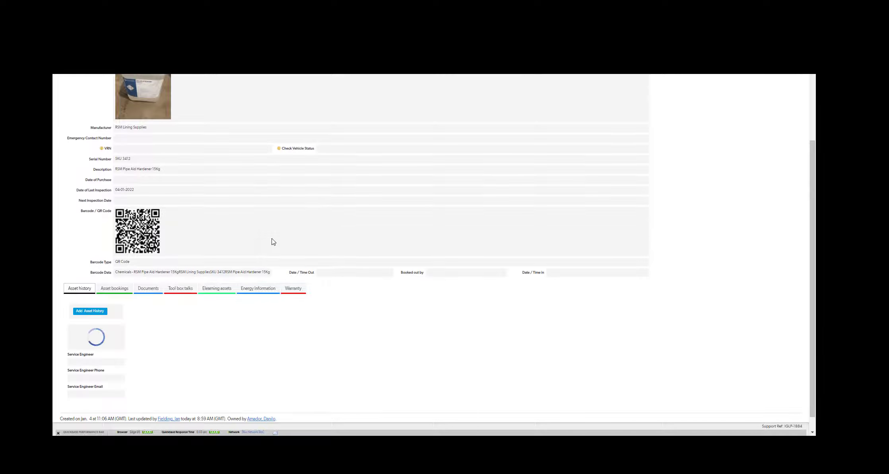
scroll(272, 239, up, 3)
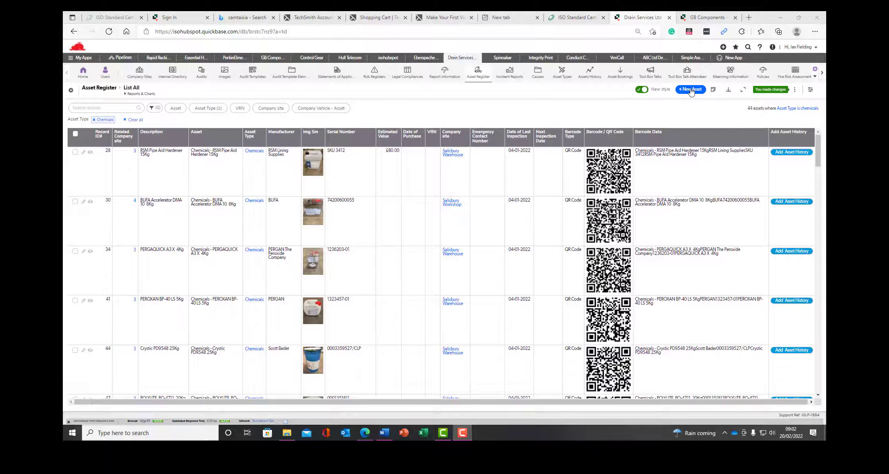
click(687, 91)
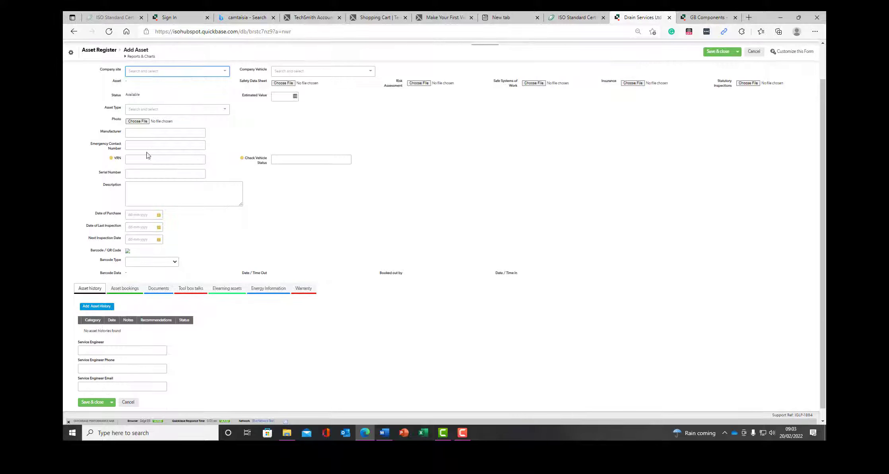
Attach the atlas cop1 image from Fire Images\Images as the new asset's photo.
click(136, 121)
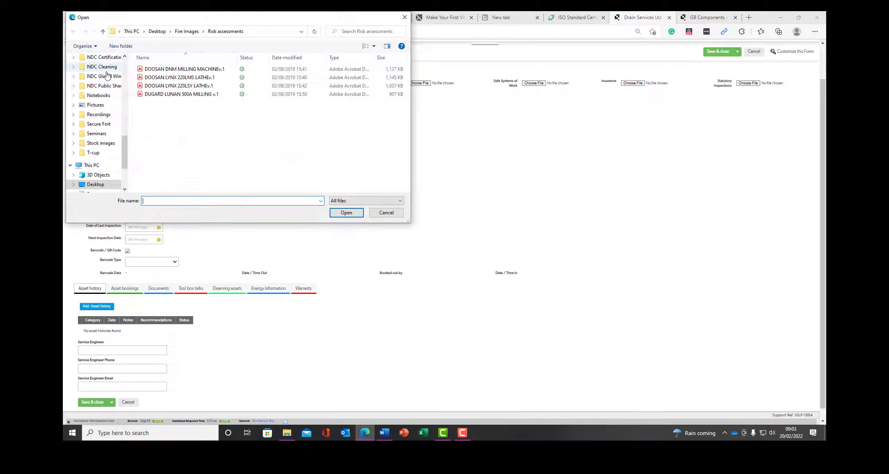
click(102, 33)
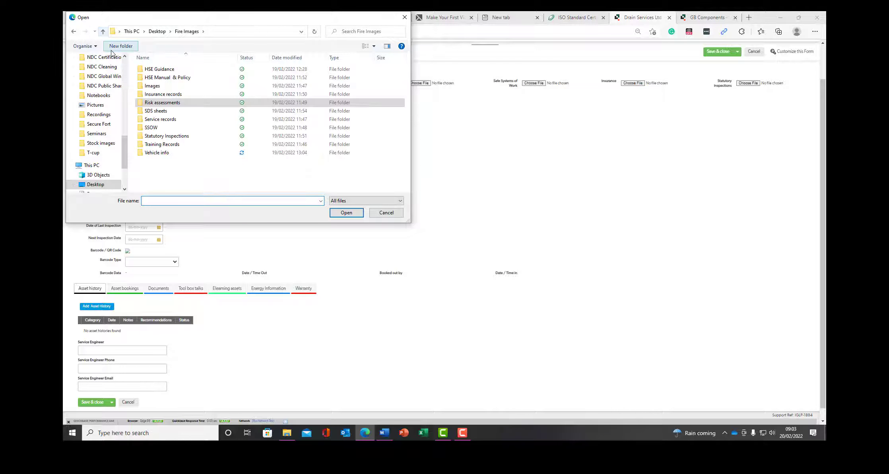
double_click(147, 86)
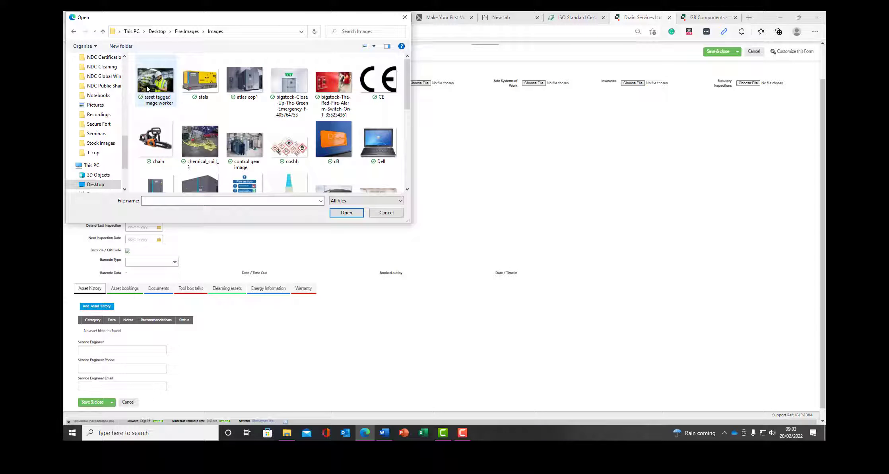
double_click(247, 82)
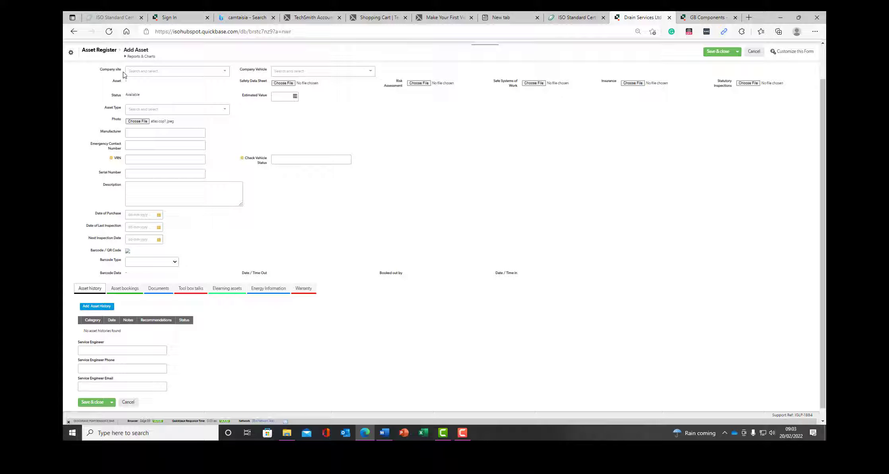
Set the company site to DSL Frimley (Unit 4/5 Accounts) and the barcode type to QR Code.
click(156, 74)
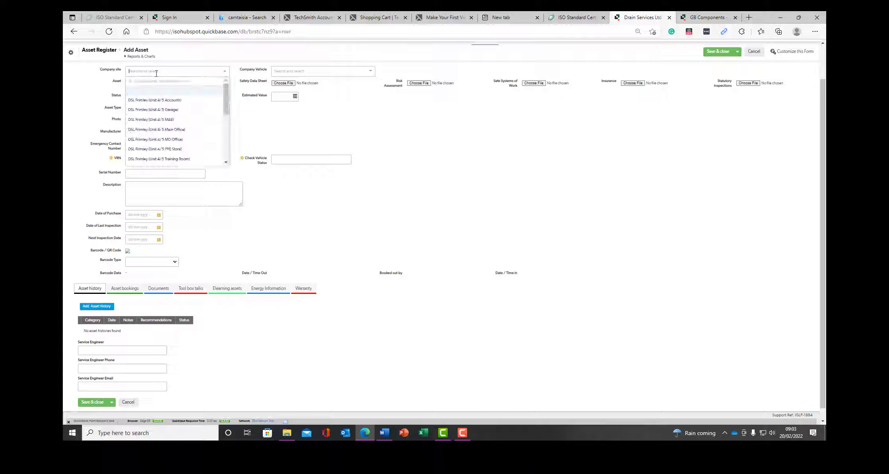
click(140, 100)
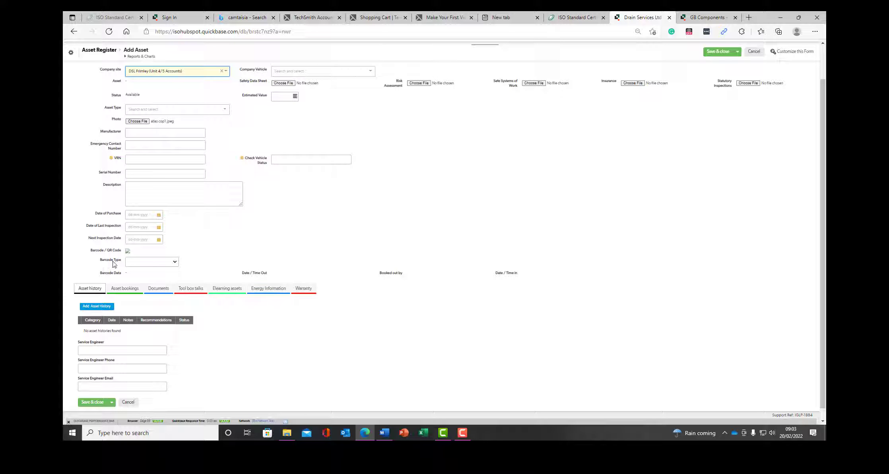
click(175, 265)
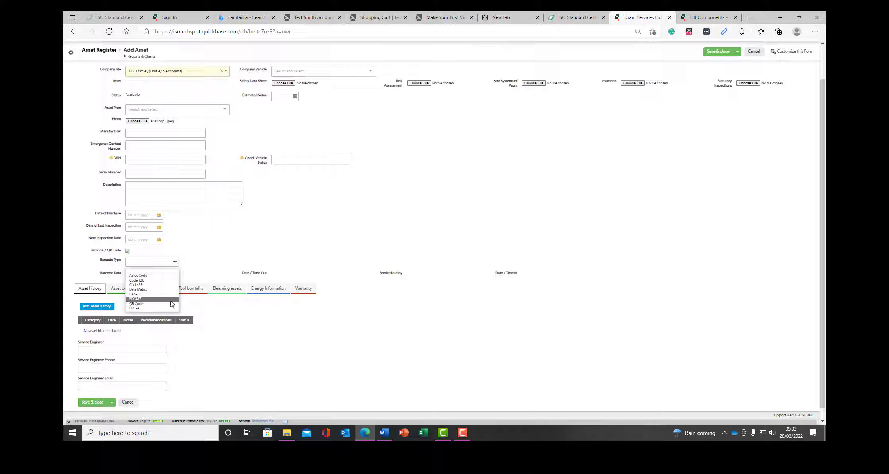
click(184, 329)
click(144, 262)
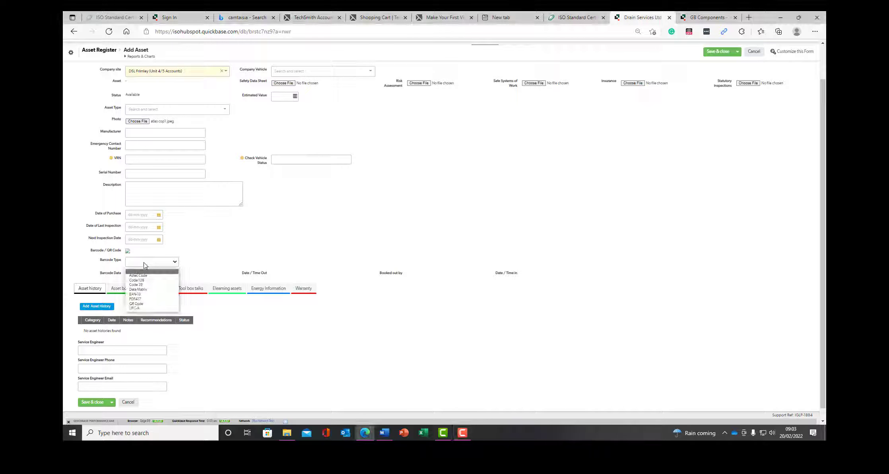
click(147, 303)
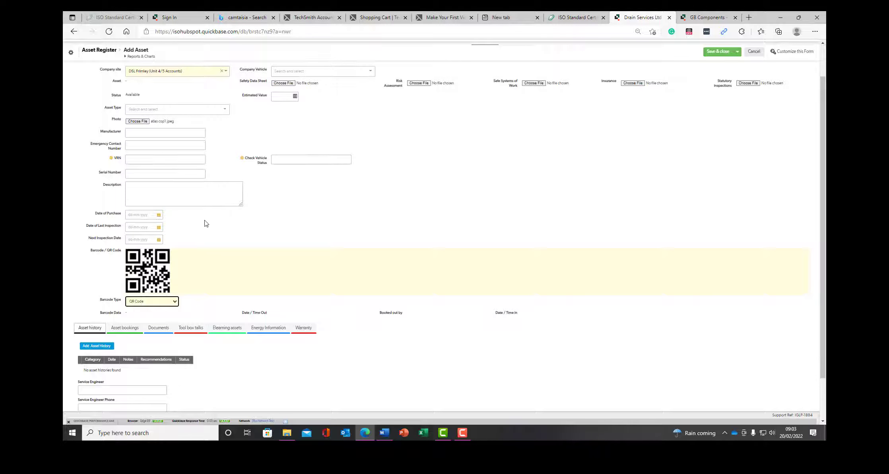
Open the Asset Type list and scroll through the available types.
scroll(208, 221, up, 2)
click(172, 149)
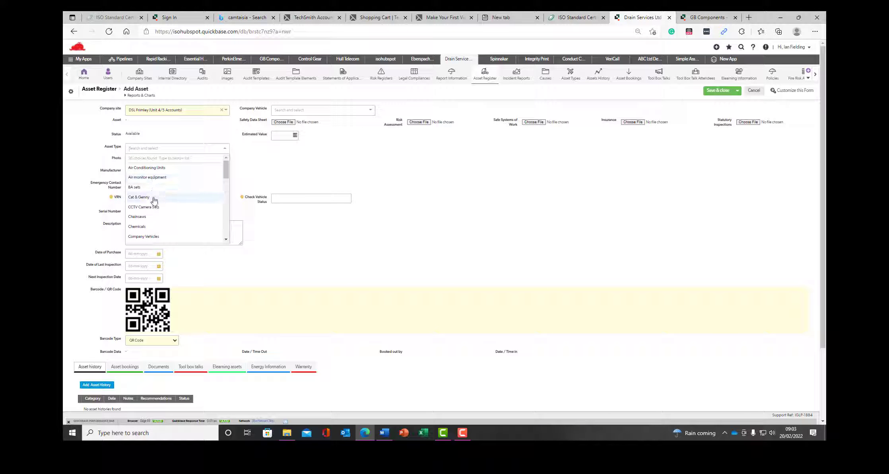
scroll(153, 225, down, 1)
scroll(153, 227, down, 4)
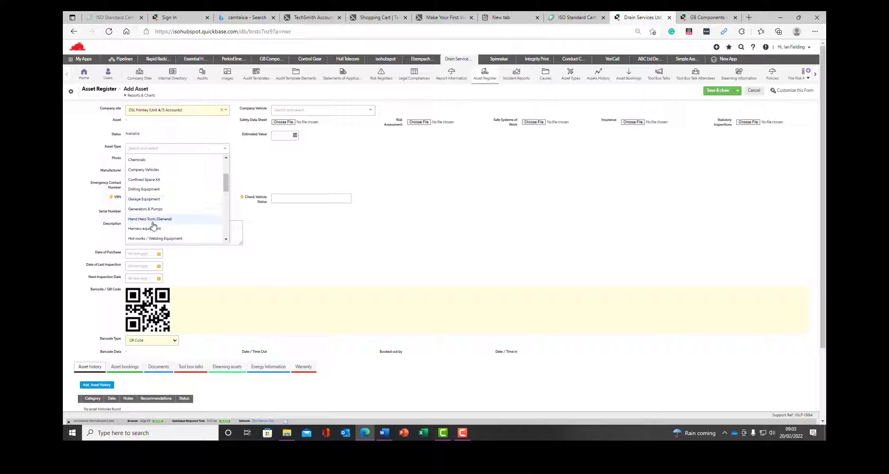
scroll(153, 226, down, 5)
Create a new 'Compressors' asset type in the pop-up form and assign it to the asset.
scroll(153, 225, down, 5)
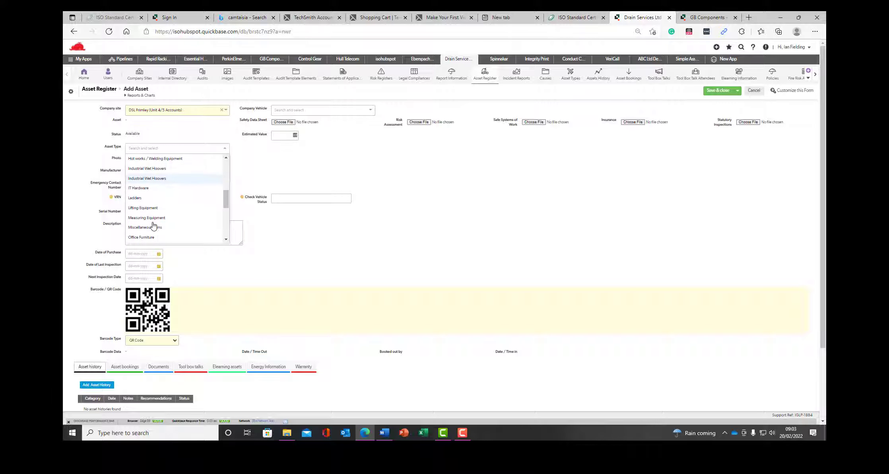
scroll(154, 226, down, 1)
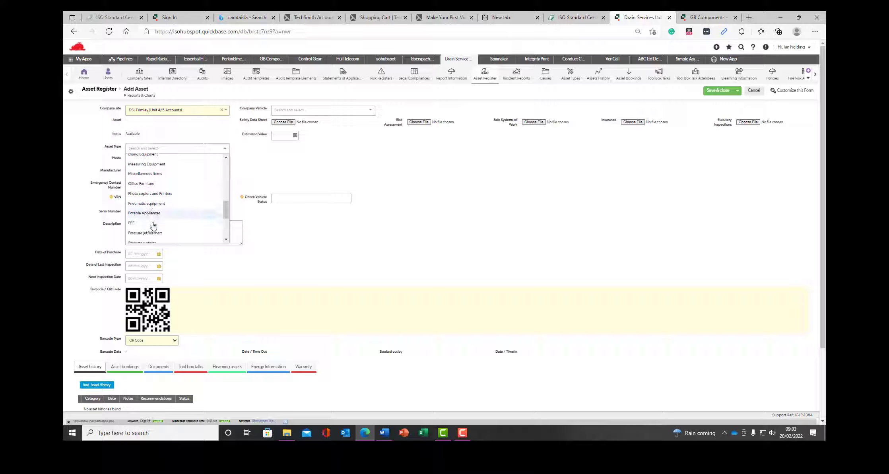
scroll(153, 225, down, 4)
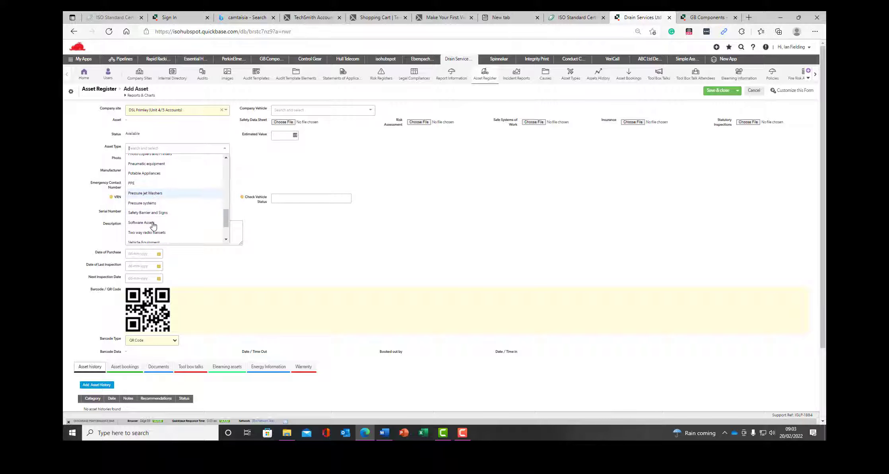
scroll(153, 225, down, 1)
scroll(153, 225, down, 3)
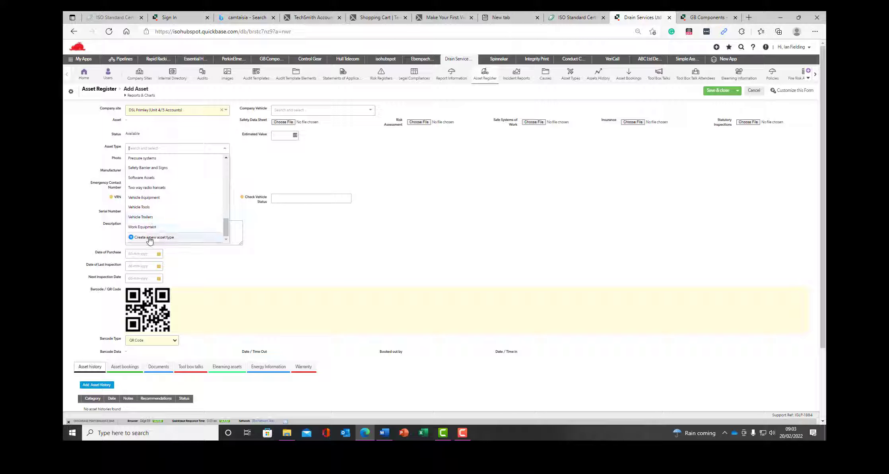
click(149, 238)
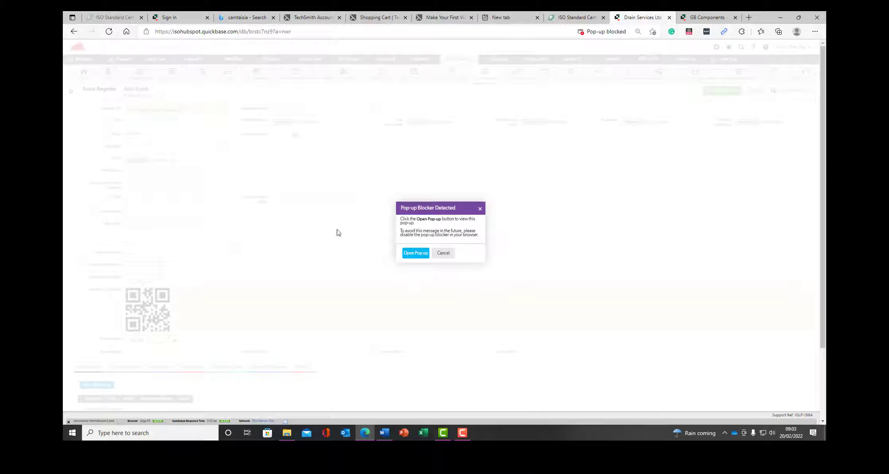
click(423, 255)
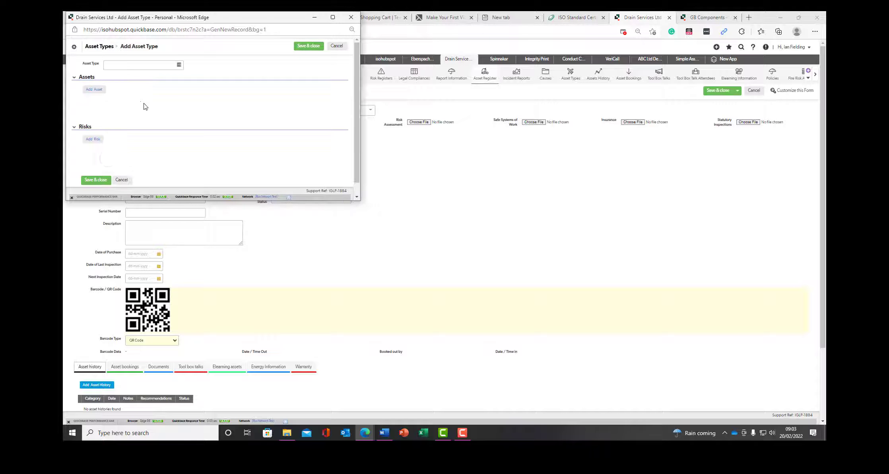
click(117, 66)
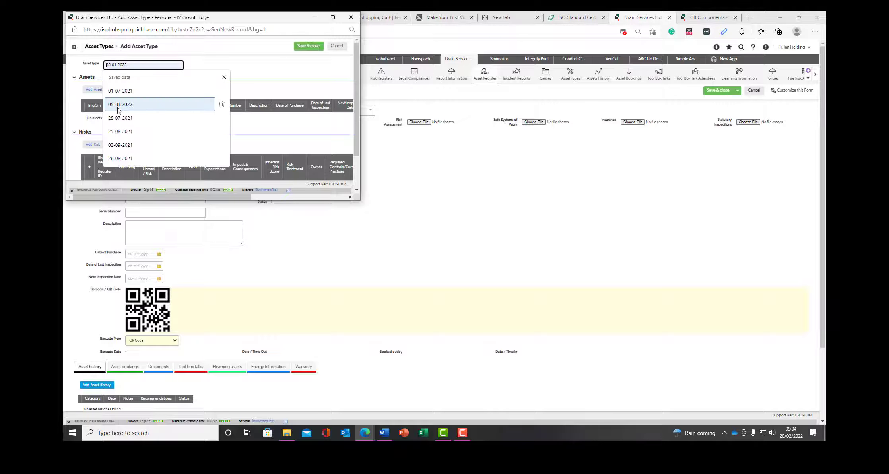
text(Comp)
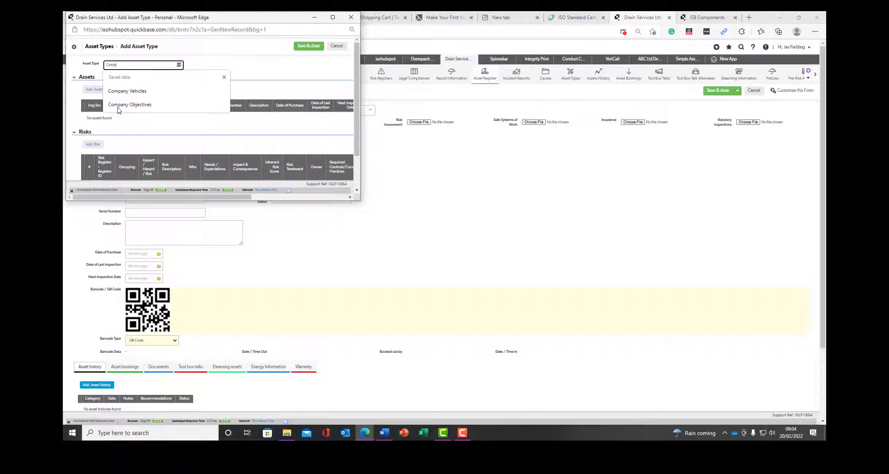
text(ressors)
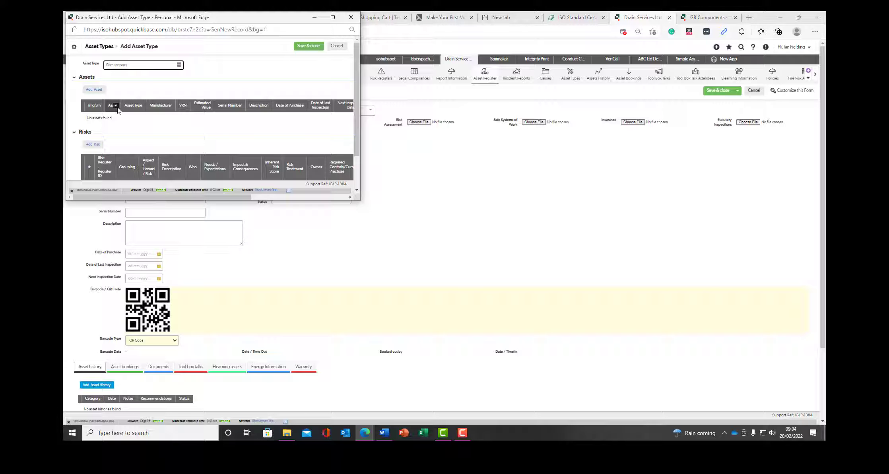
click(299, 48)
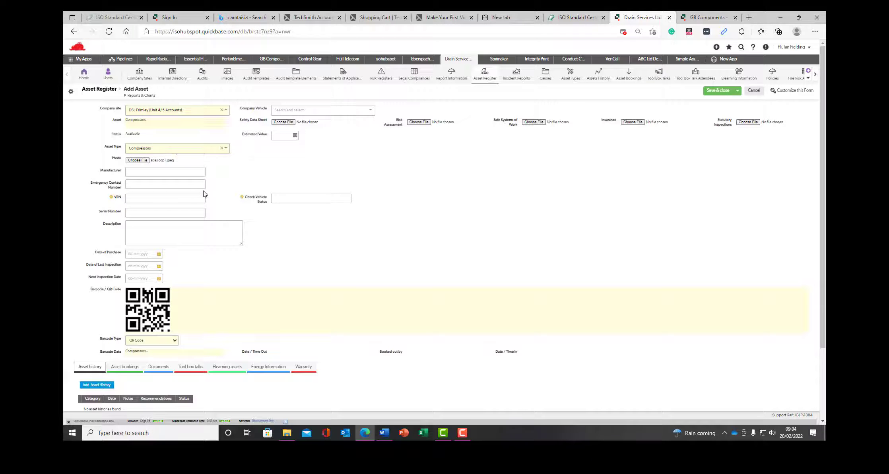
click(153, 172)
text(At)
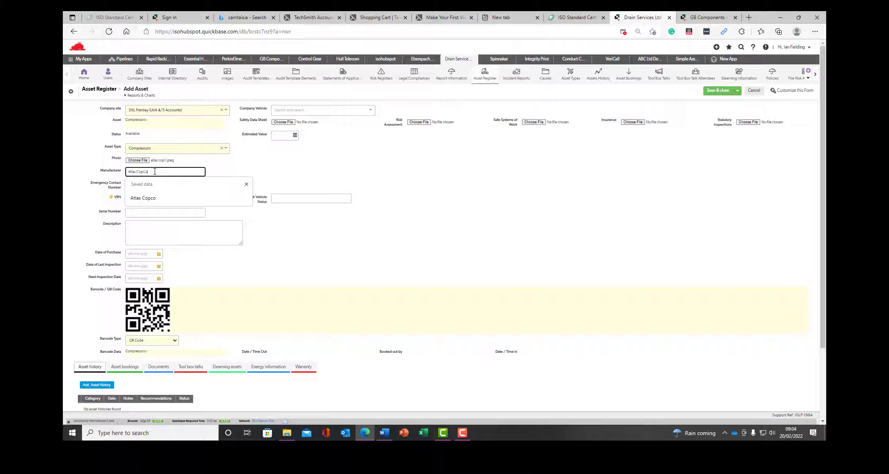
text(las Copco)
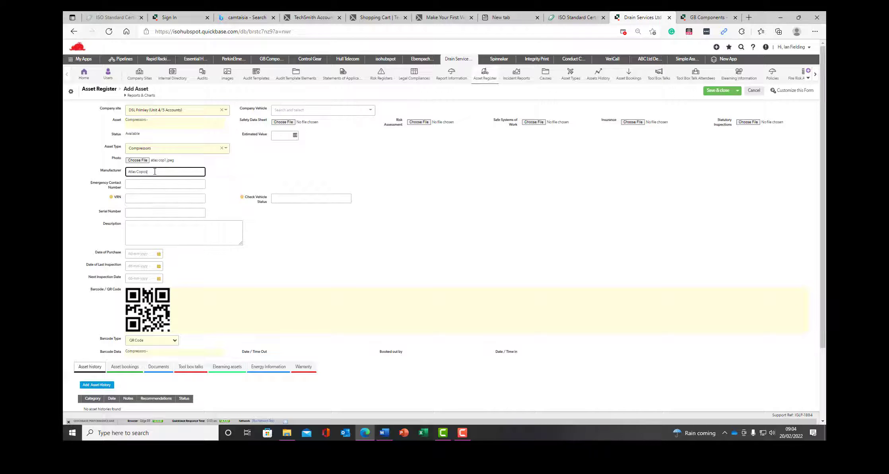
click(154, 185)
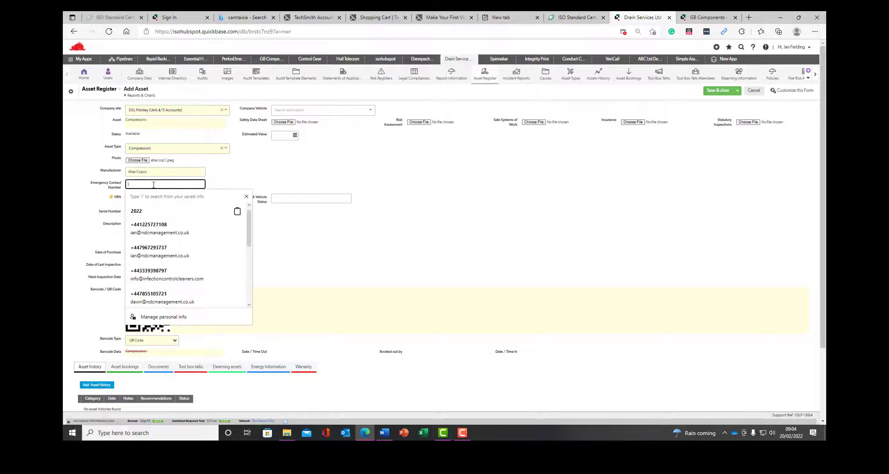
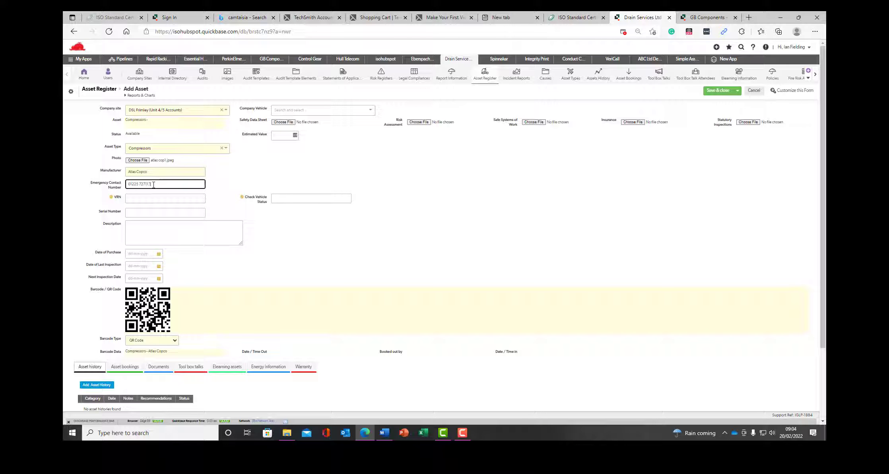
click(152, 210)
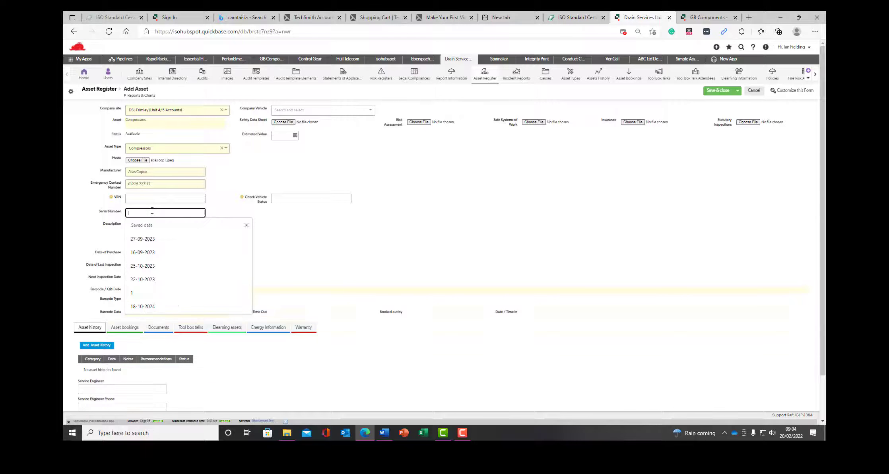
text(A)
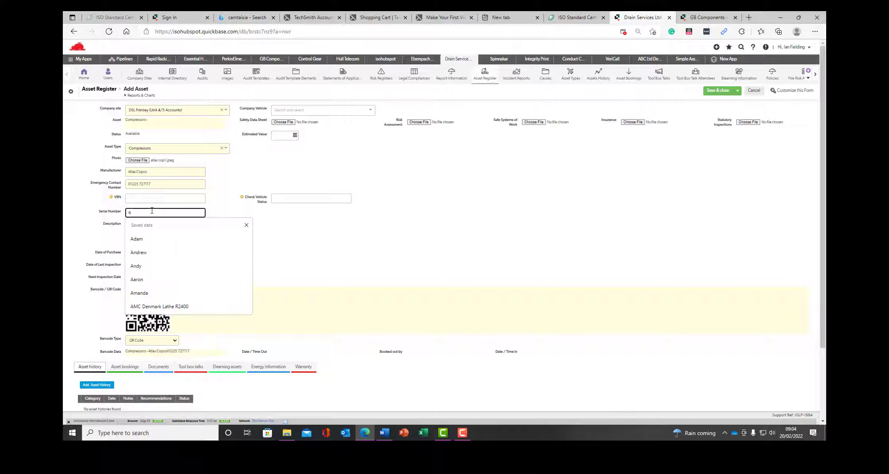
text(C-452-1564-853)
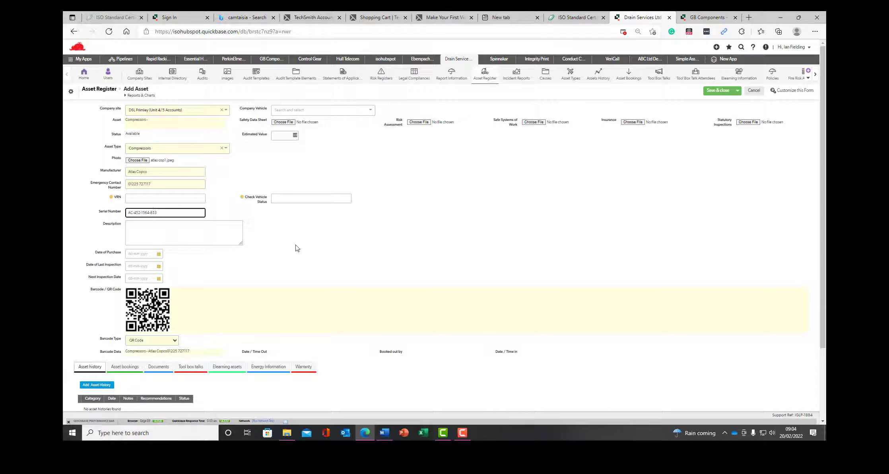
click(160, 230)
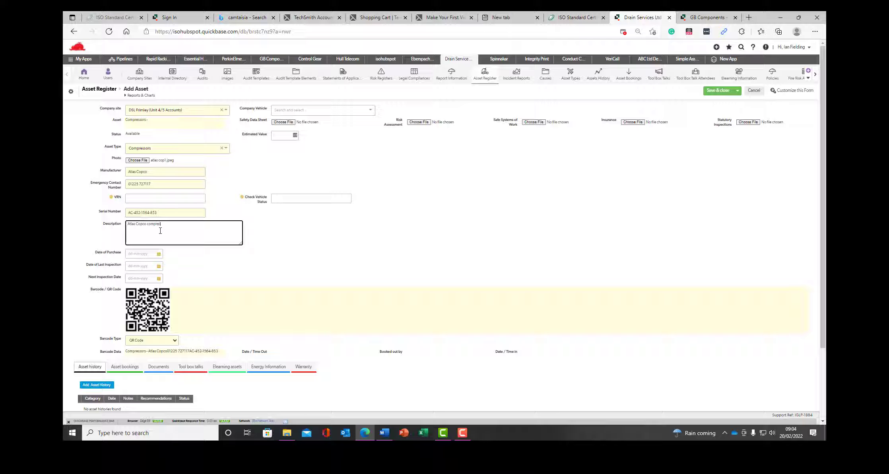
click(339, 253)
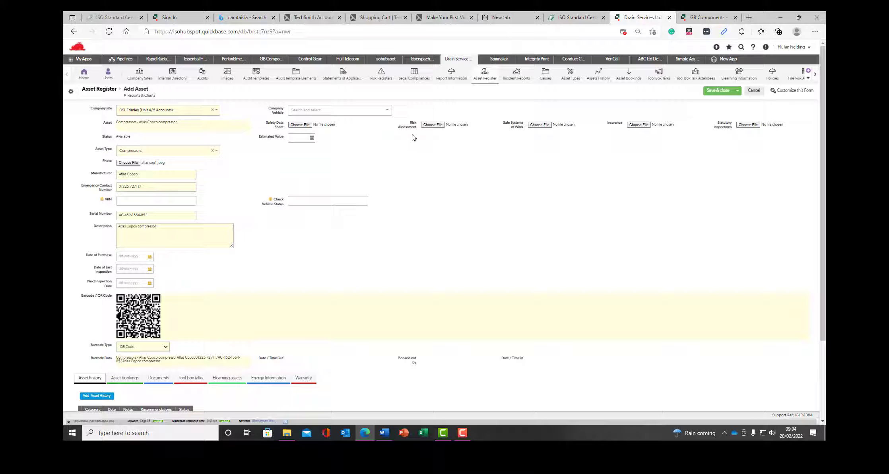
Attach the DOOSAN DNM MILLING MACHINEv.1 file as the asset's risk assessment.
click(428, 125)
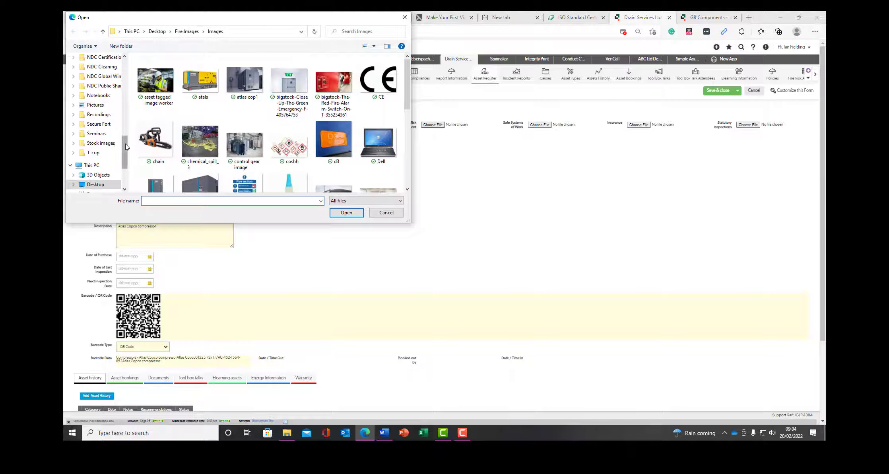
drag(126, 146, 125, 70)
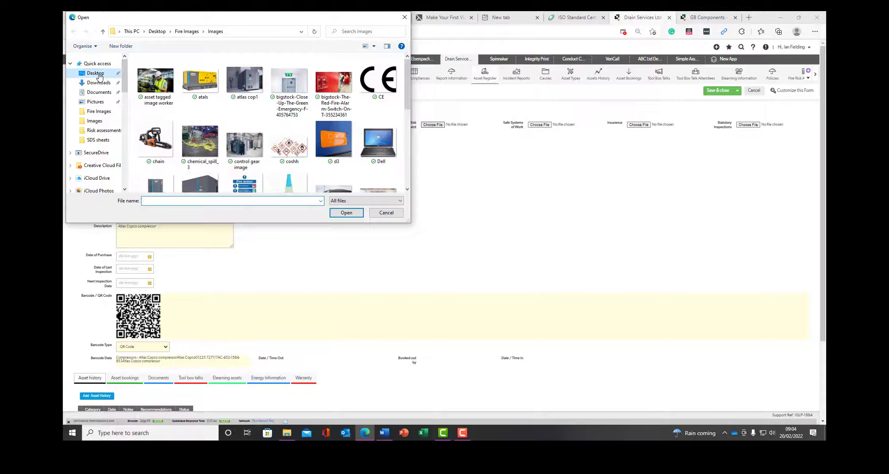
click(99, 73)
double_click(156, 106)
click(161, 87)
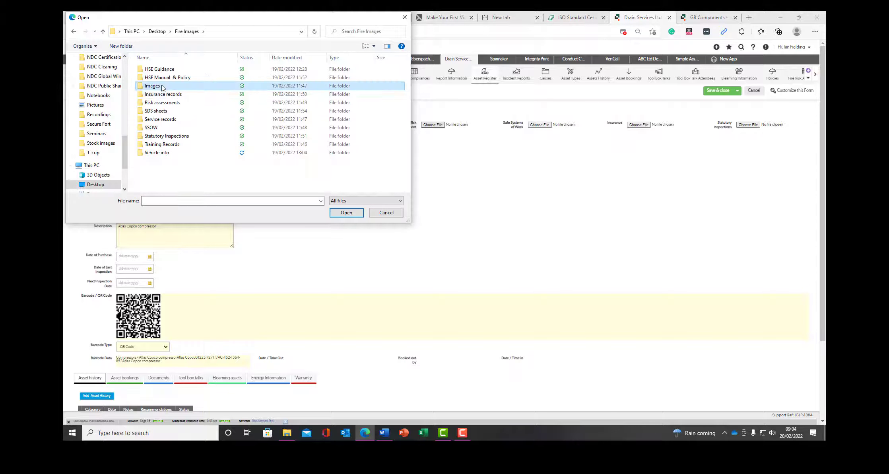
double_click(156, 102)
click(153, 70)
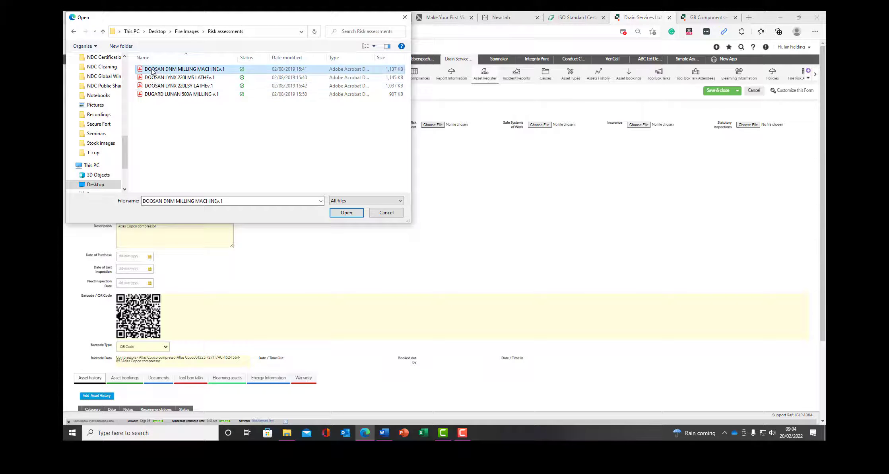
double_click(153, 70)
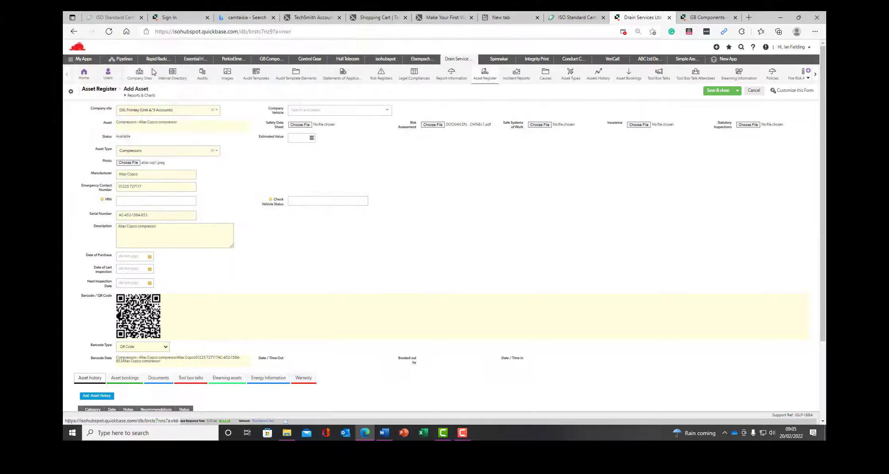
Attach the Bloc Lube Tamper seal safety data sheet and the DC503 - EL certificate insurance PDF.
click(298, 125)
click(103, 32)
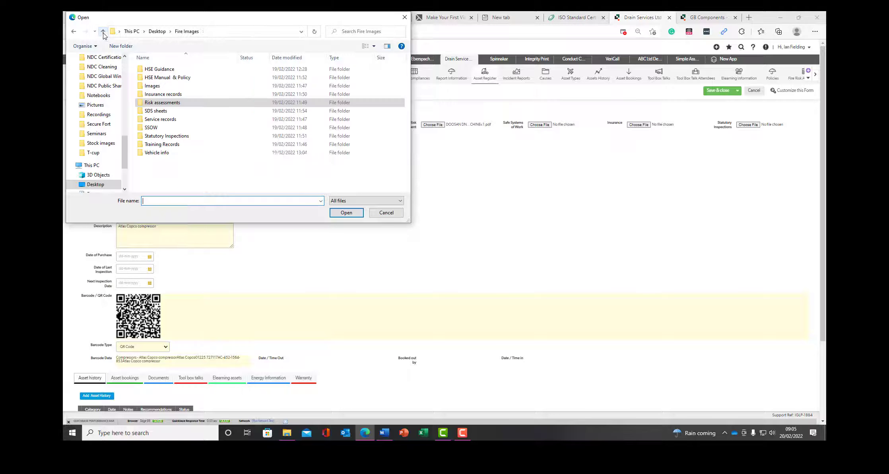
double_click(153, 111)
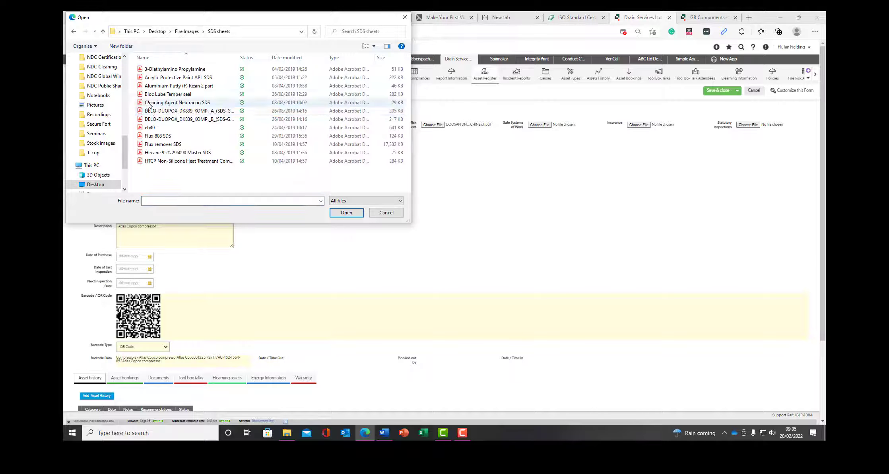
double_click(149, 94)
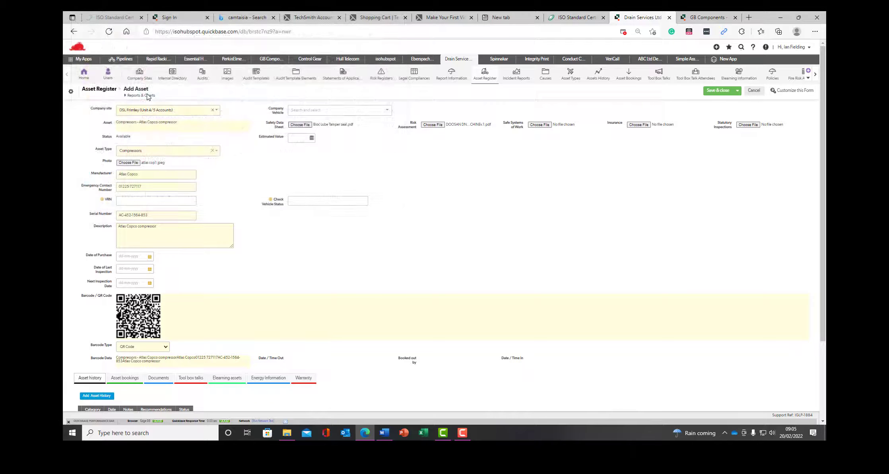
click(643, 126)
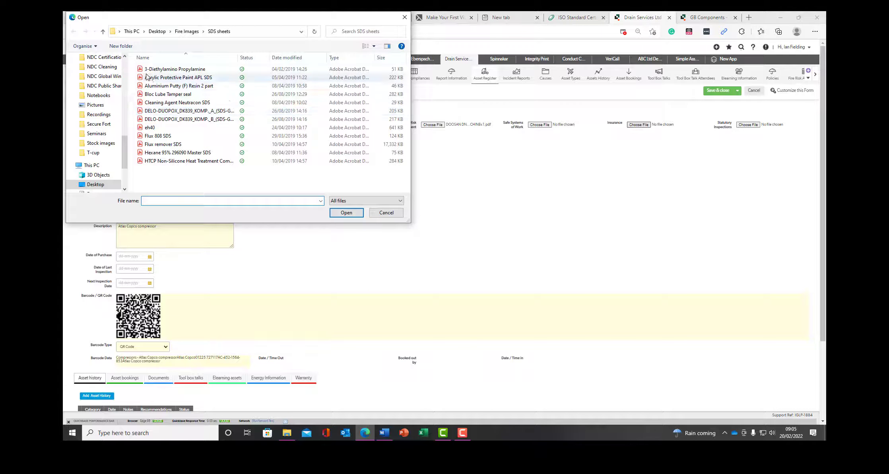
click(103, 31)
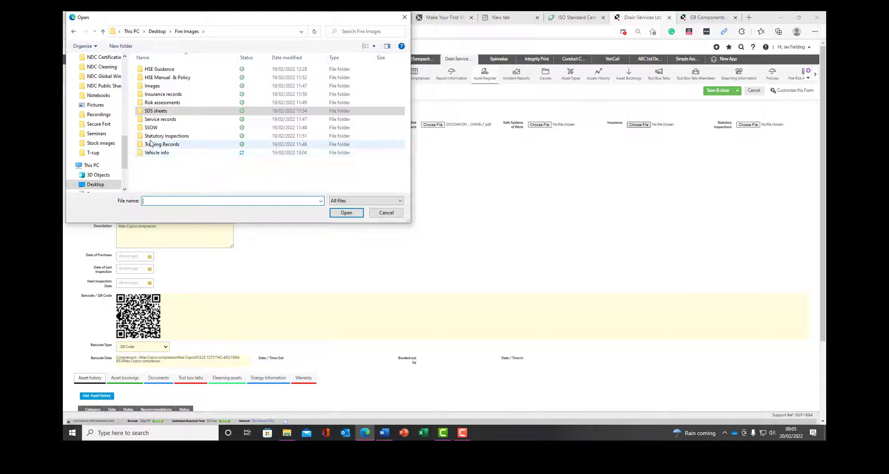
double_click(154, 95)
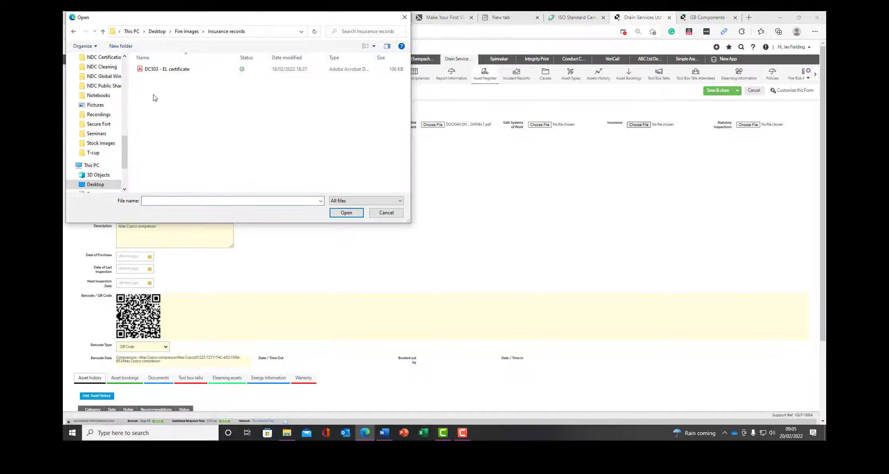
double_click(153, 71)
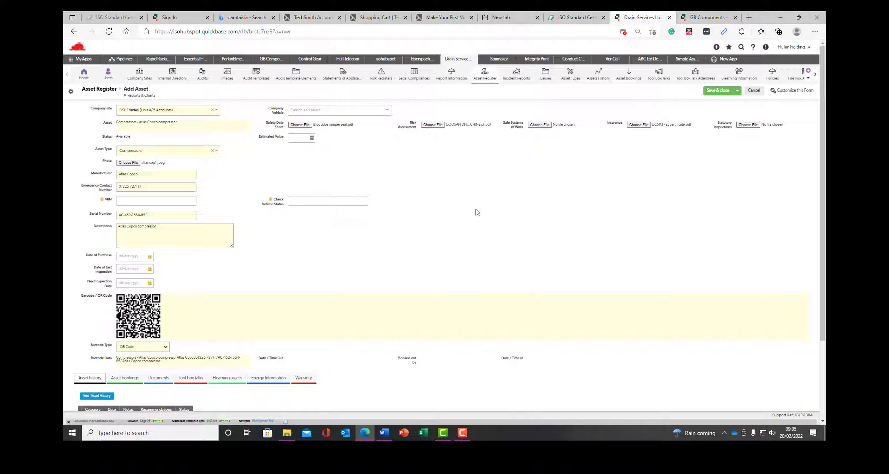
Save the compressor as Asset #616 and check its record's empty asset history.
click(737, 91)
click(724, 102)
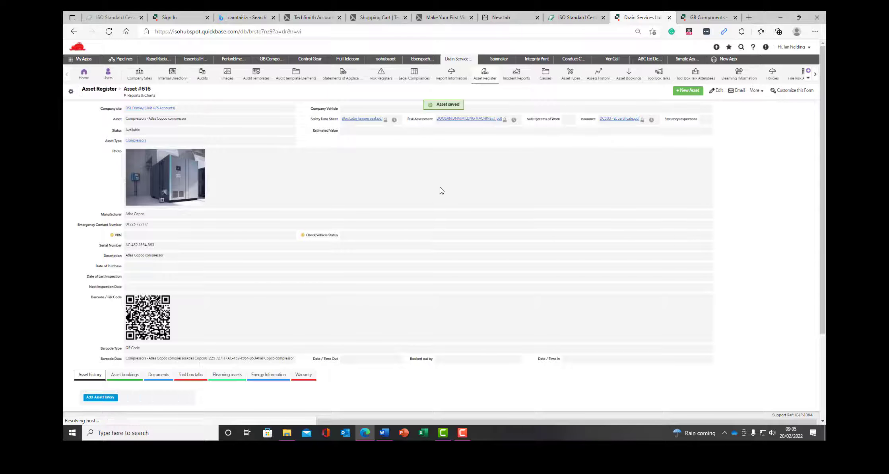
scroll(440, 188, down, 3)
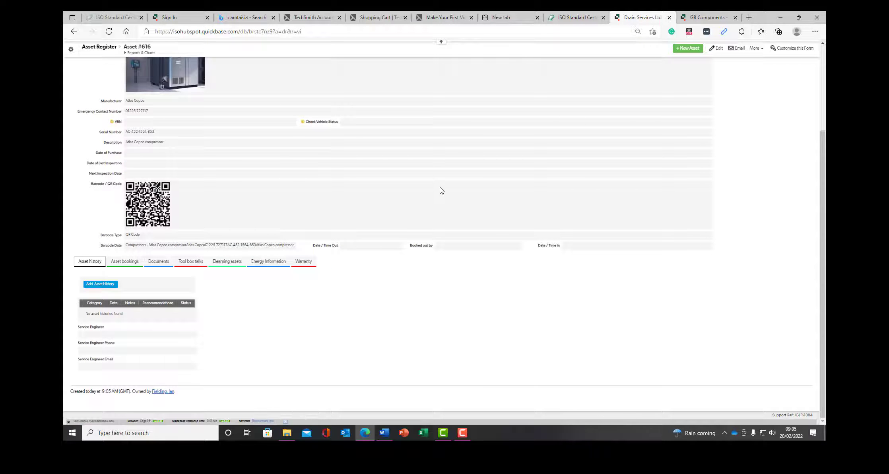
scroll(440, 190, up, 3)
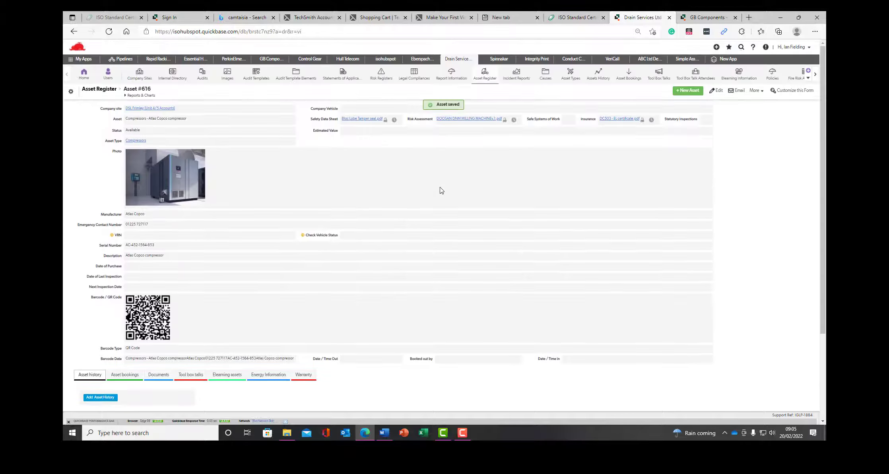
scroll(440, 191, down, 3)
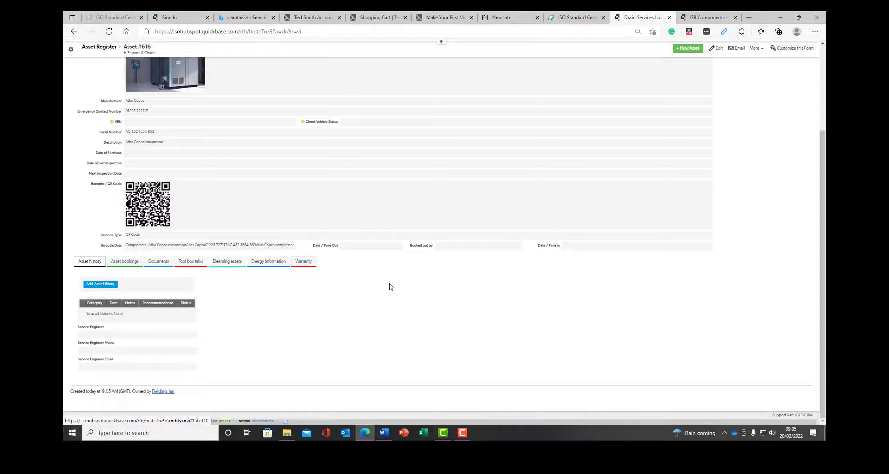
scroll(389, 286, up, 3)
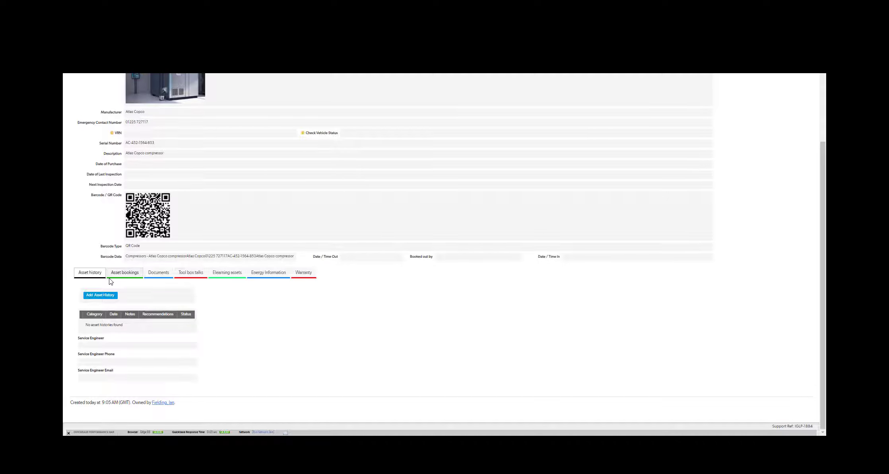
Add an asset history entry with category Book Service Engineer dated 14 February 2022.
click(98, 296)
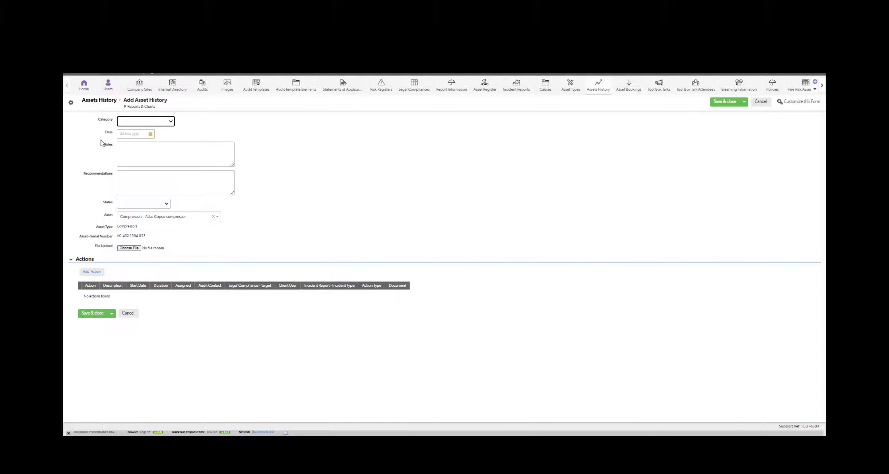
click(171, 122)
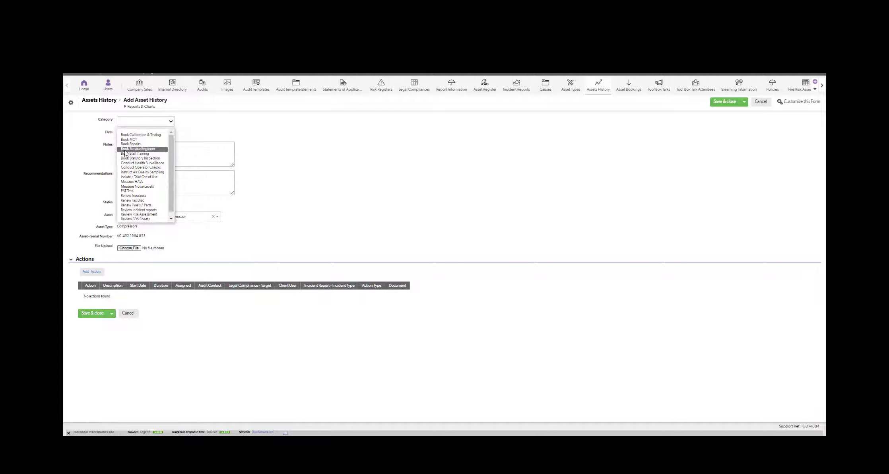
click(125, 149)
click(148, 135)
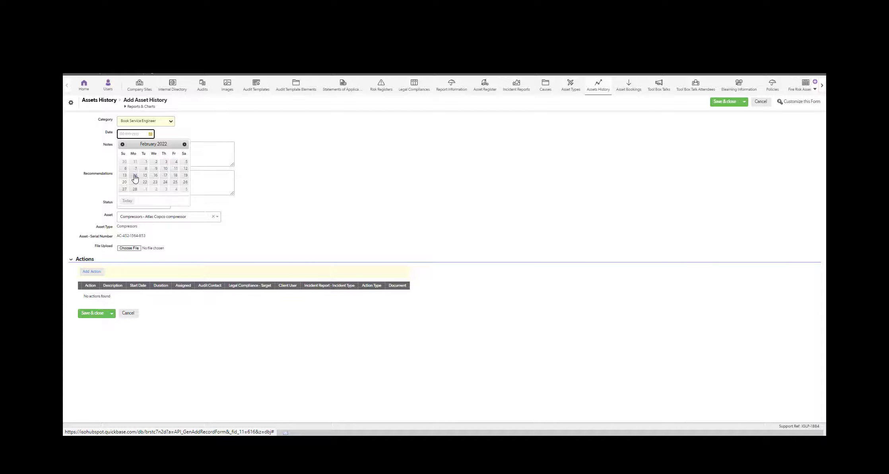
click(134, 174)
Fill in the split-hose repair notes and isolation recommendation, and set status to In-Progress.
click(127, 149)
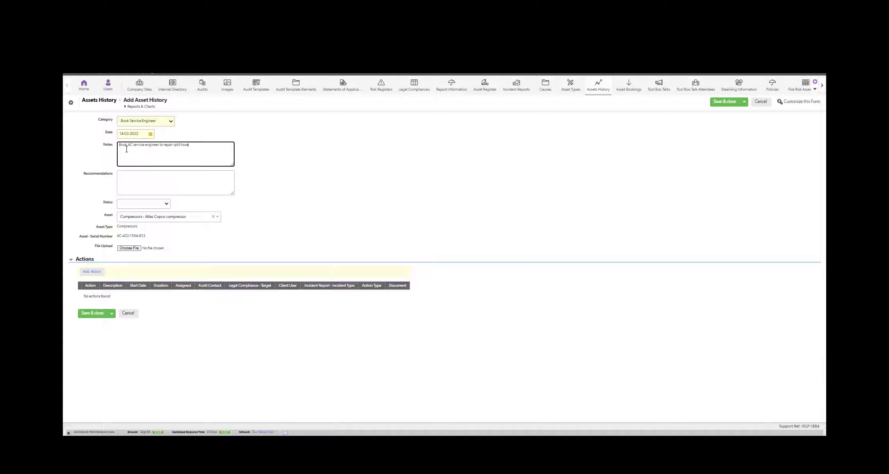
click(137, 172)
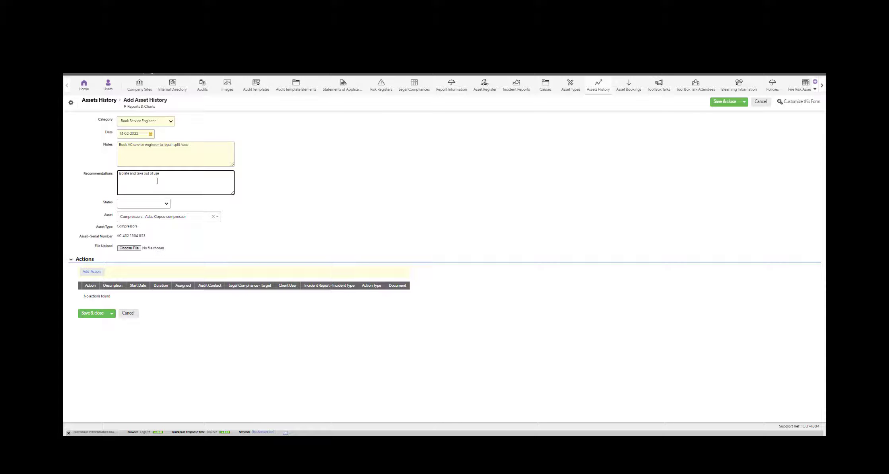
click(159, 207)
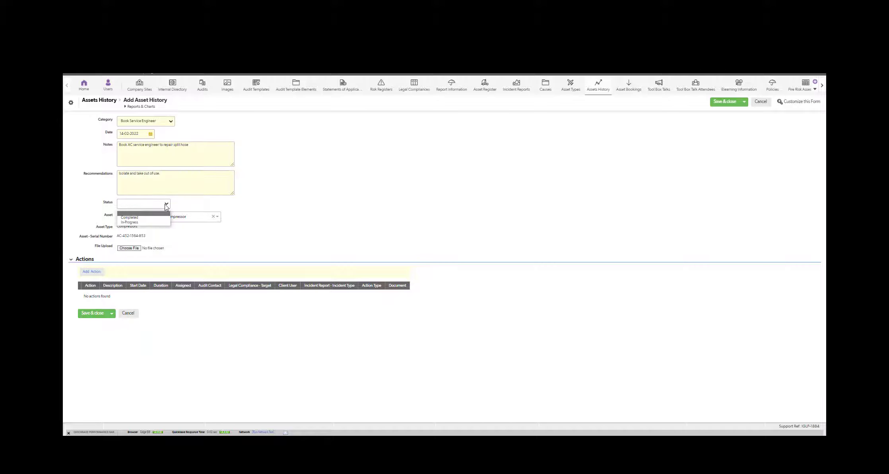
click(131, 224)
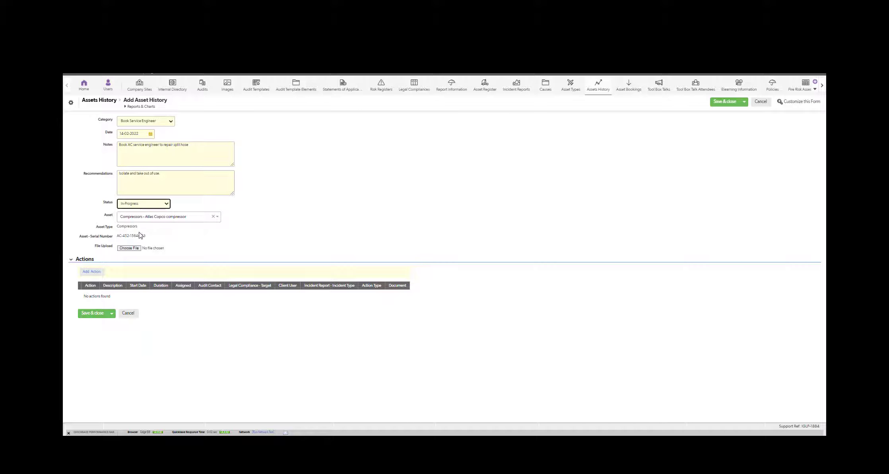
Attach chemical_spill_3.jpg from the Fire Images > Images folder to the entry's file upload.
click(126, 248)
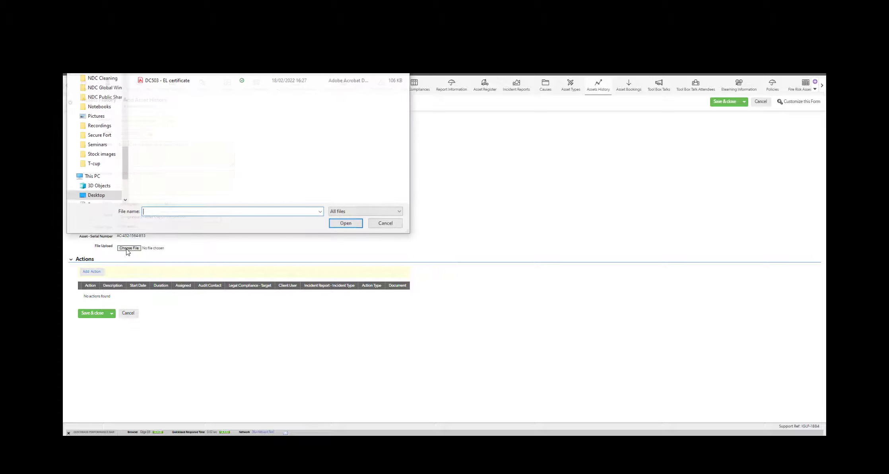
click(102, 126)
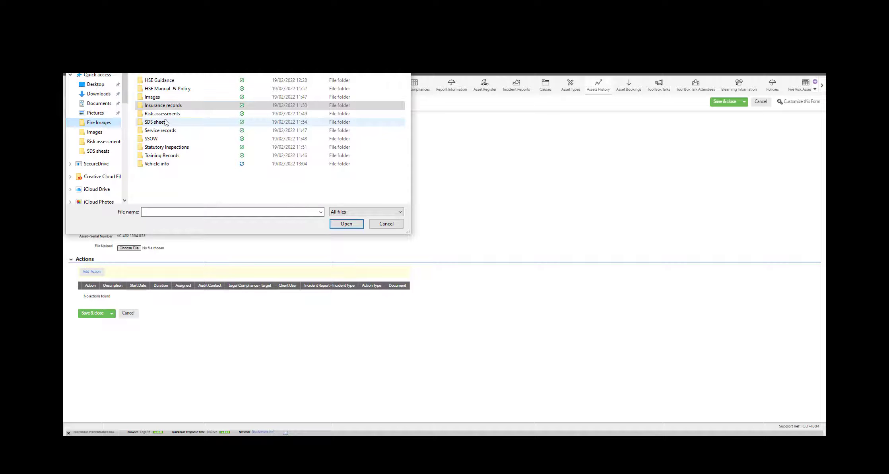
double_click(160, 99)
click(205, 158)
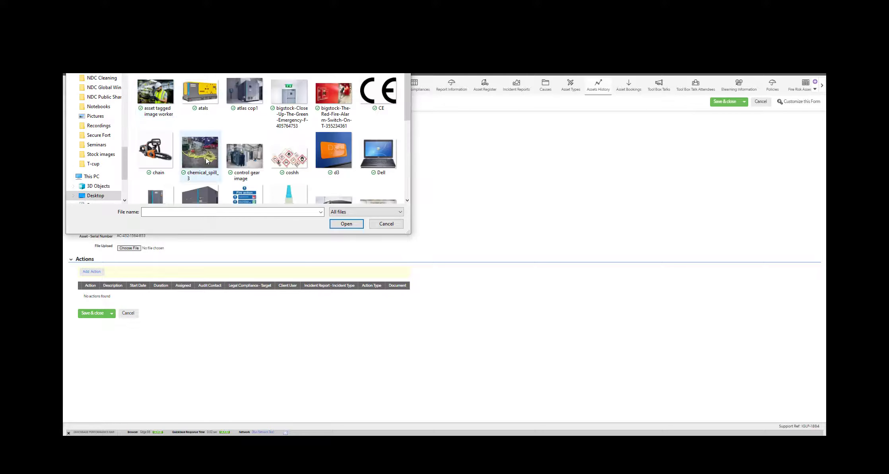
double_click(204, 157)
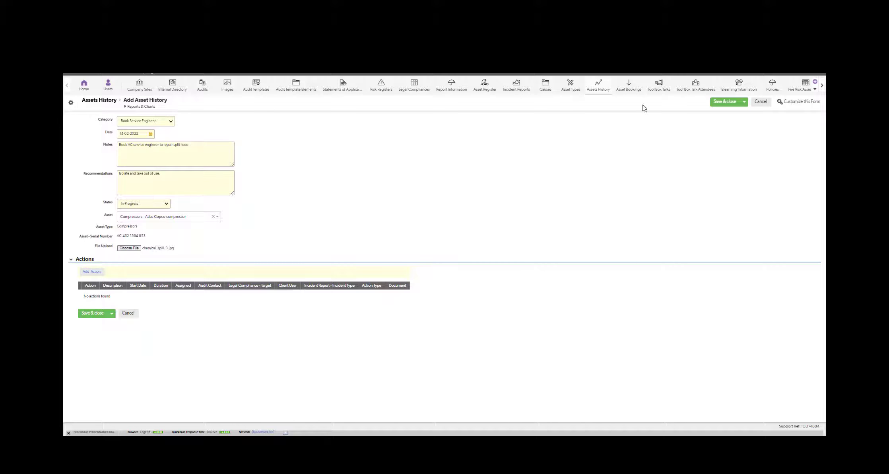
Save the asset history entry, view saved record #13, and start a linked new action.
click(724, 102)
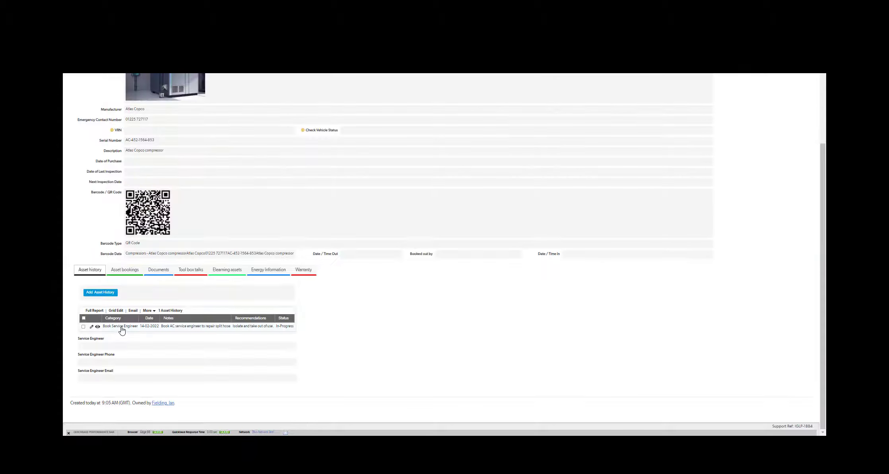
click(97, 328)
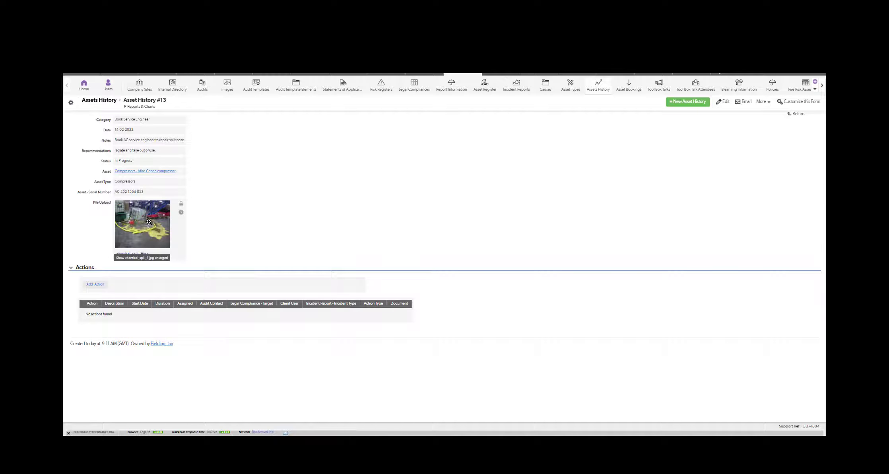
click(90, 284)
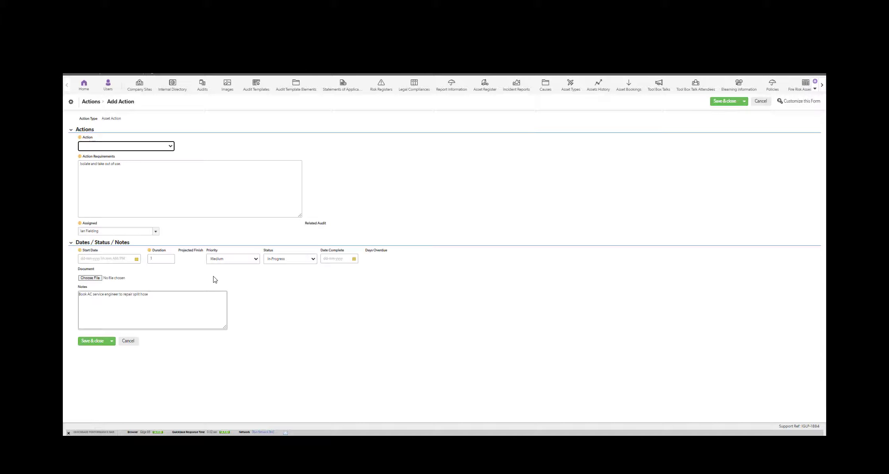
Set the action type to Action Findings and assign it to another team member.
click(134, 147)
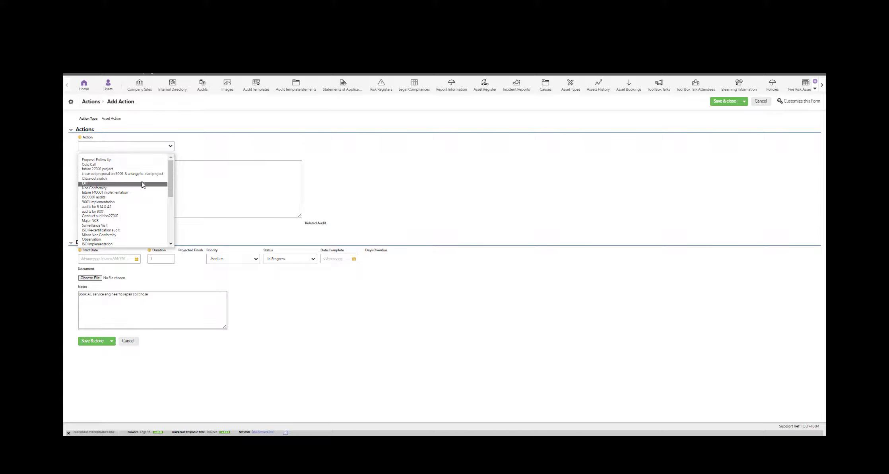
drag(168, 174, 173, 228)
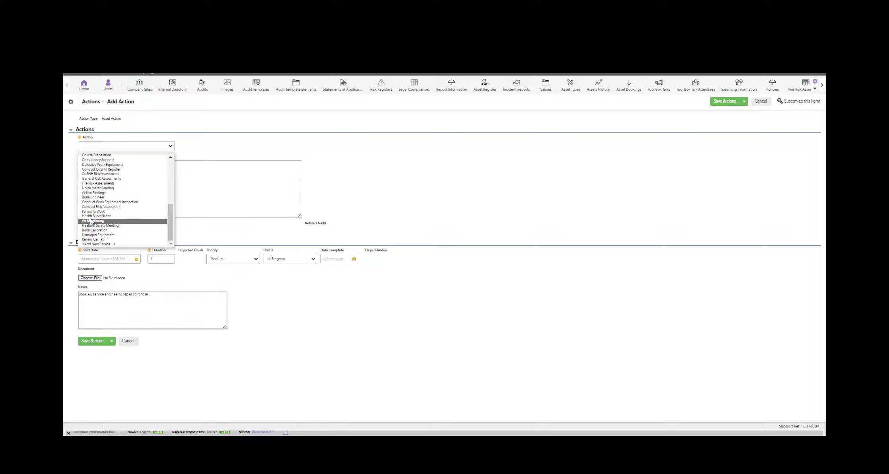
click(92, 192)
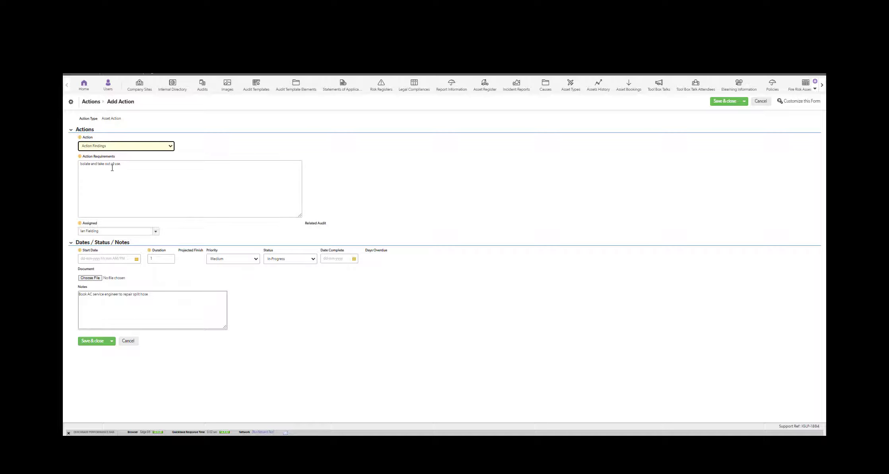
click(155, 231)
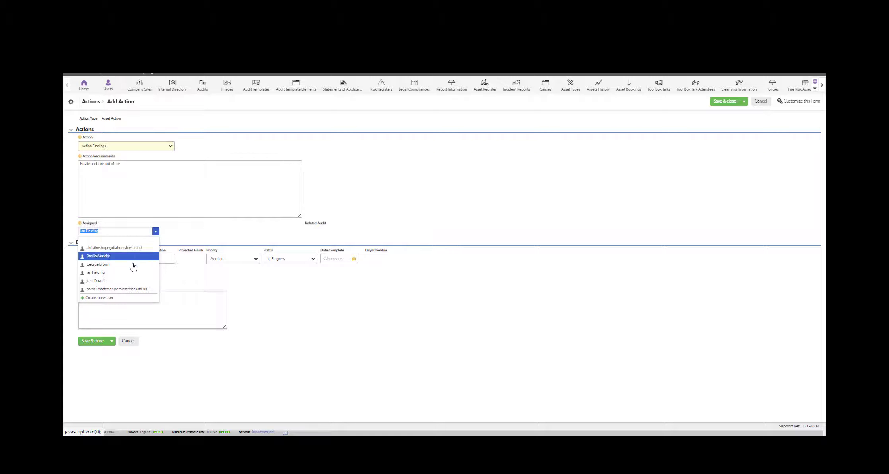
click(107, 281)
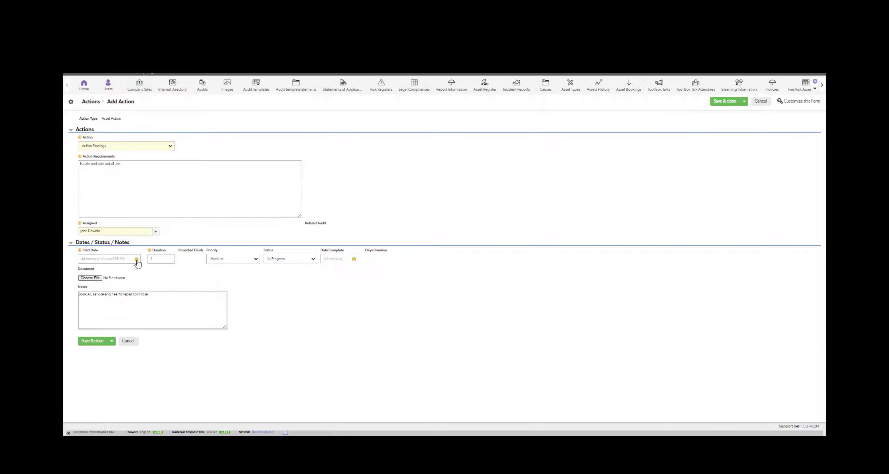
Set start date 20-02-2022, High priority and In-Progress status, keeping duration 1.
click(136, 259)
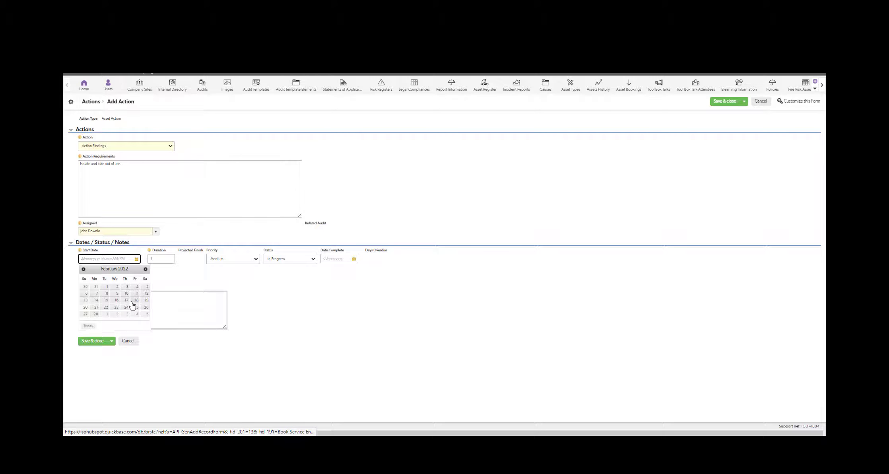
click(85, 307)
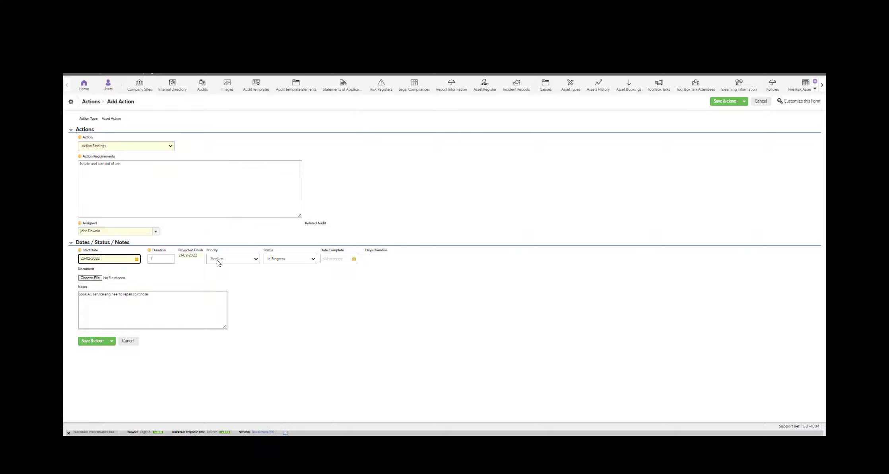
click(255, 259)
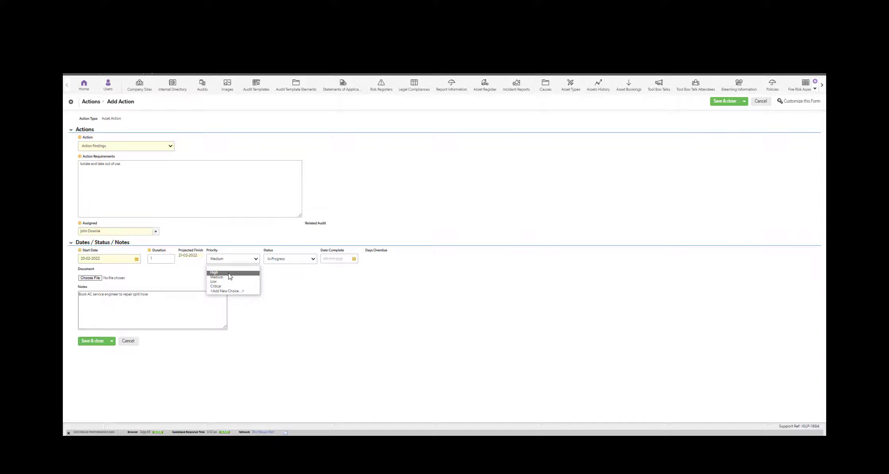
click(229, 273)
click(313, 259)
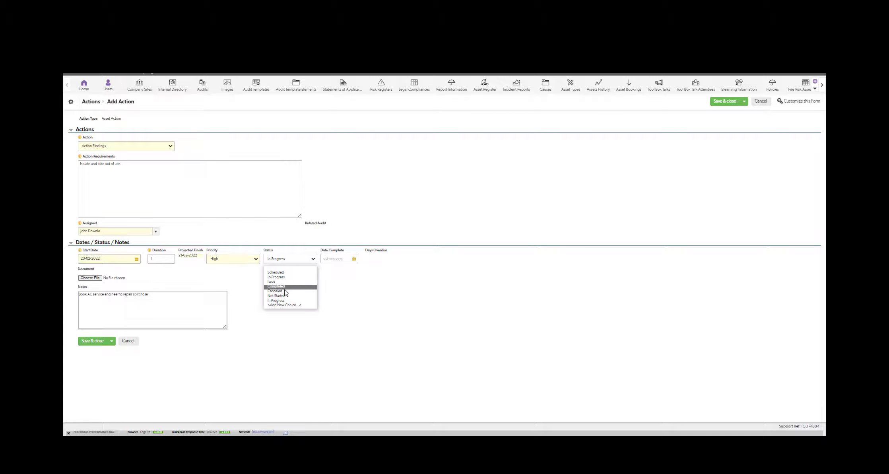
click(277, 277)
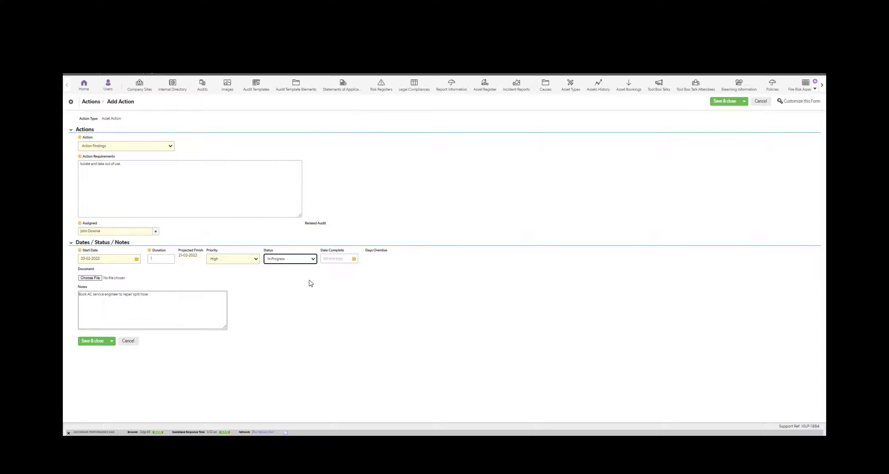
click(157, 258)
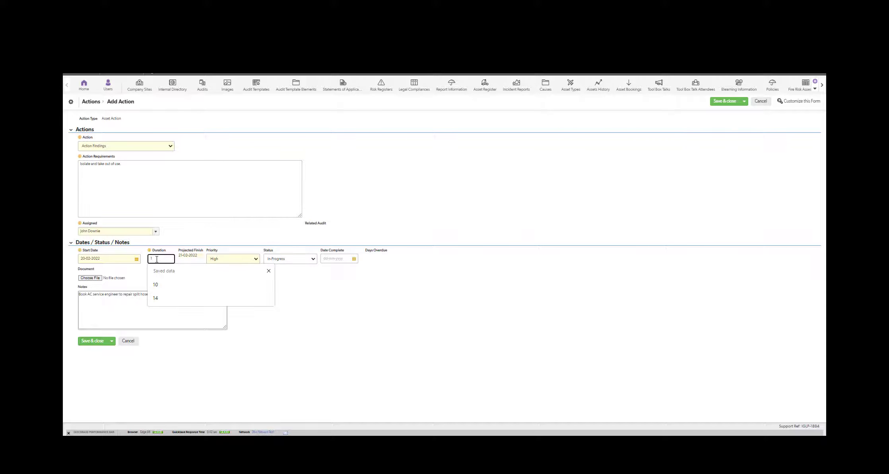
click(324, 304)
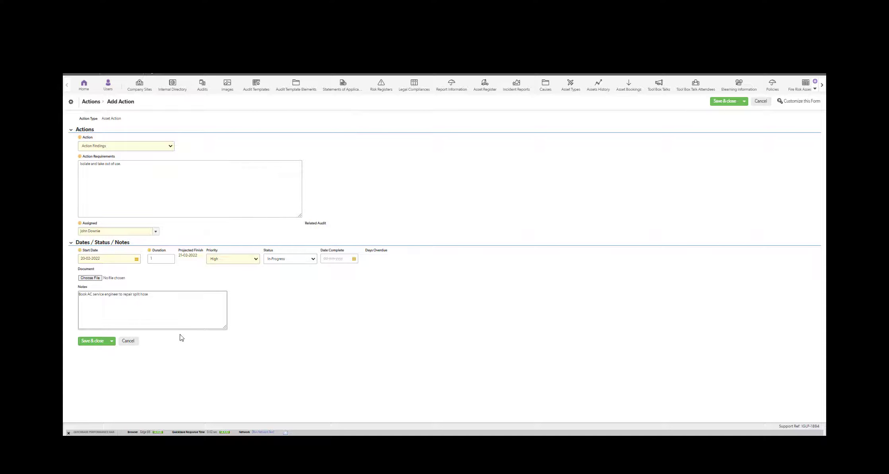
Save the action, then go through Assets History to the Project Manager calendar page.
click(95, 343)
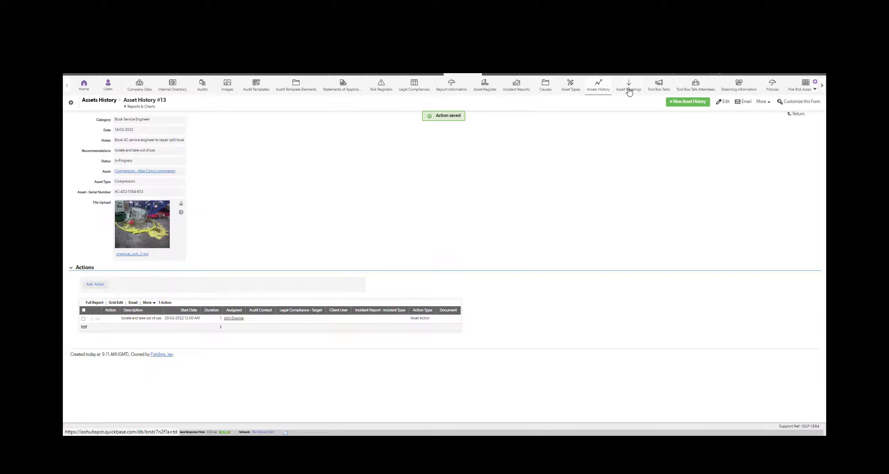
click(600, 87)
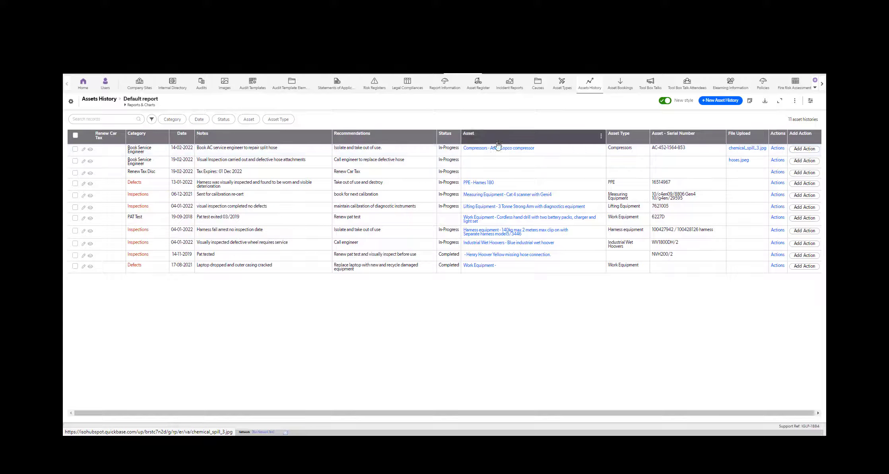
click(83, 84)
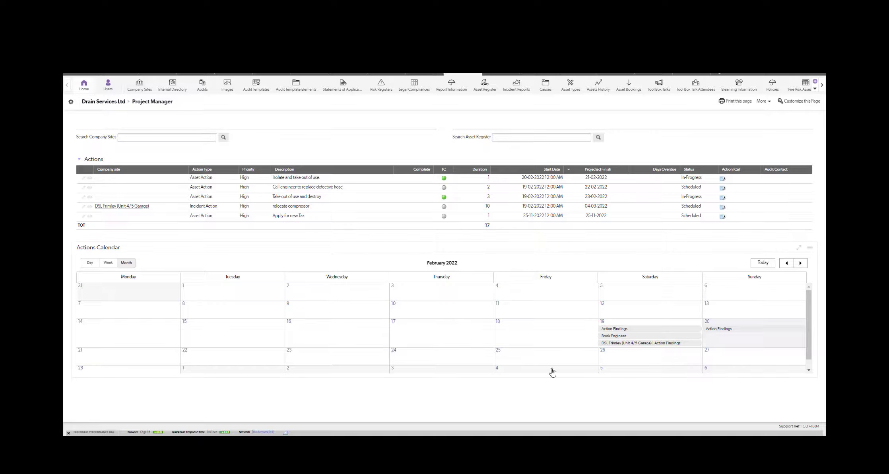
Check the calendar event, then download the first action's iCal file and open Action ICal (1).ics.
mouse_move(714, 331)
click(613, 335)
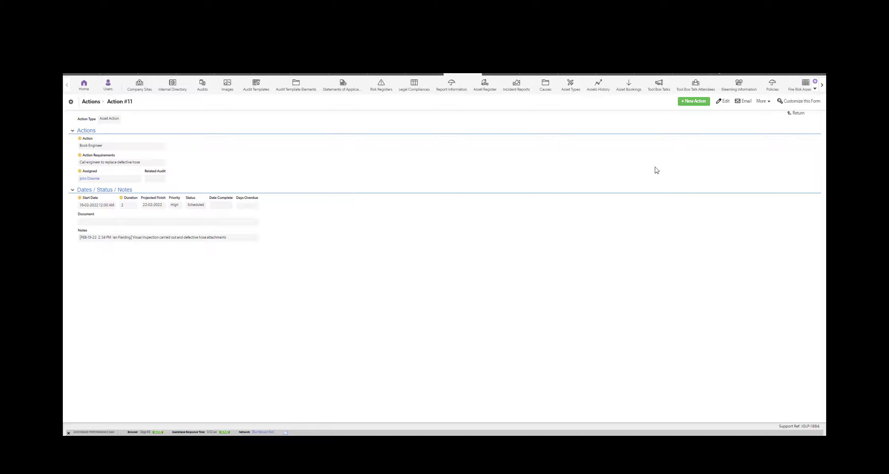
click(796, 113)
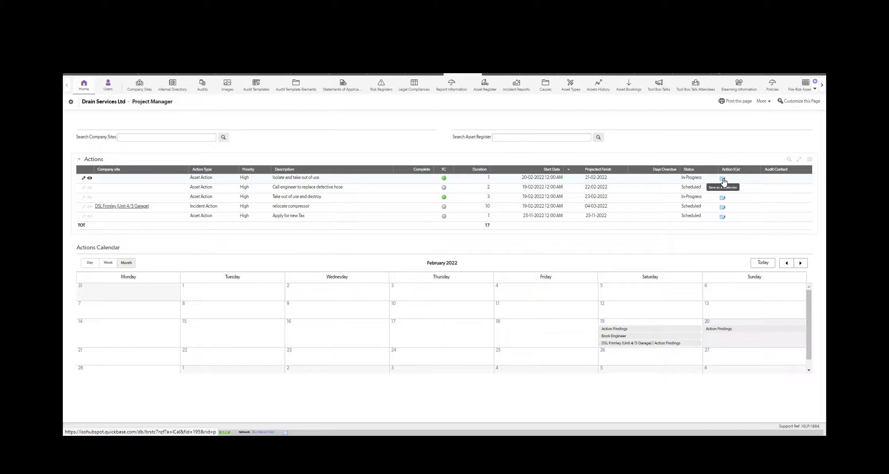
click(723, 179)
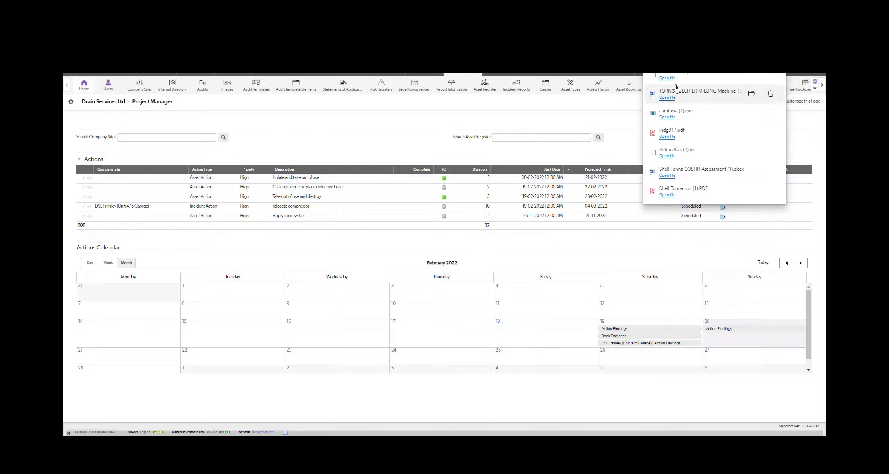
click(666, 78)
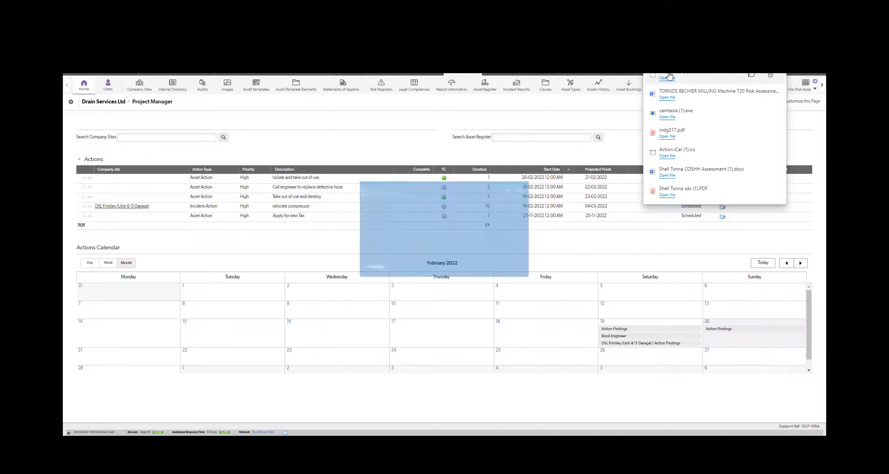